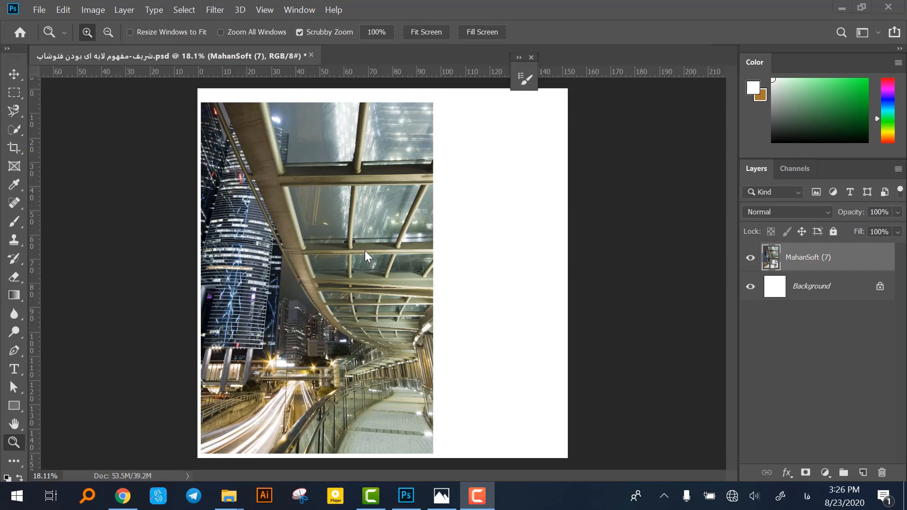
Paint a soft bright green scribble on a new layer above the photo and shift it slightly left and down.
left_click(14, 74)
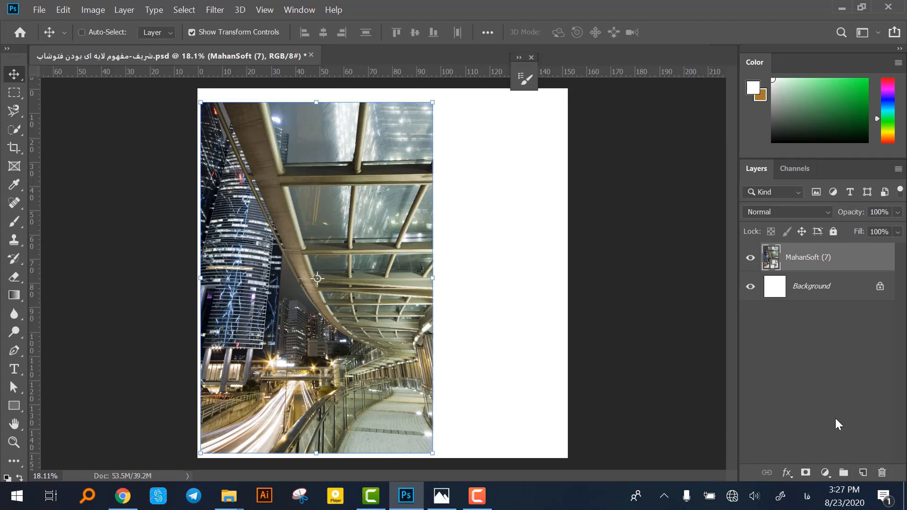
left_click(862, 472)
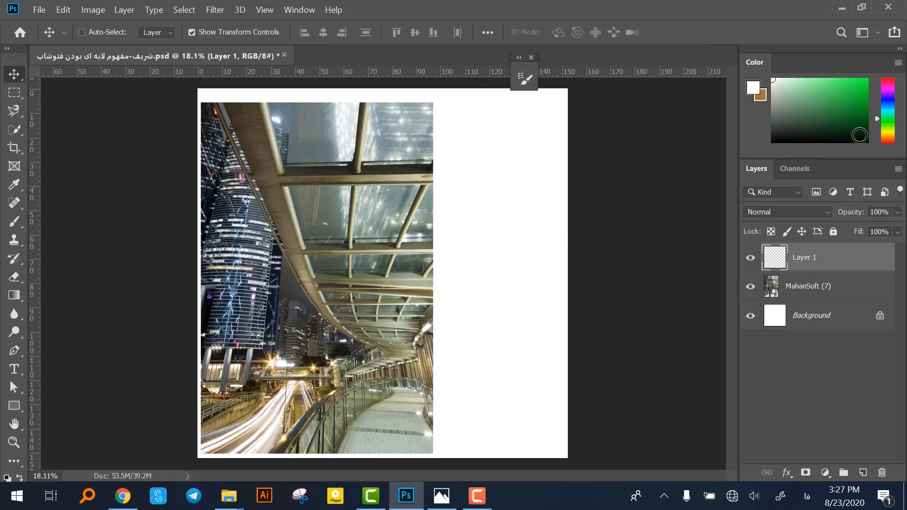
left_click_drag(840, 118, 894, 67)
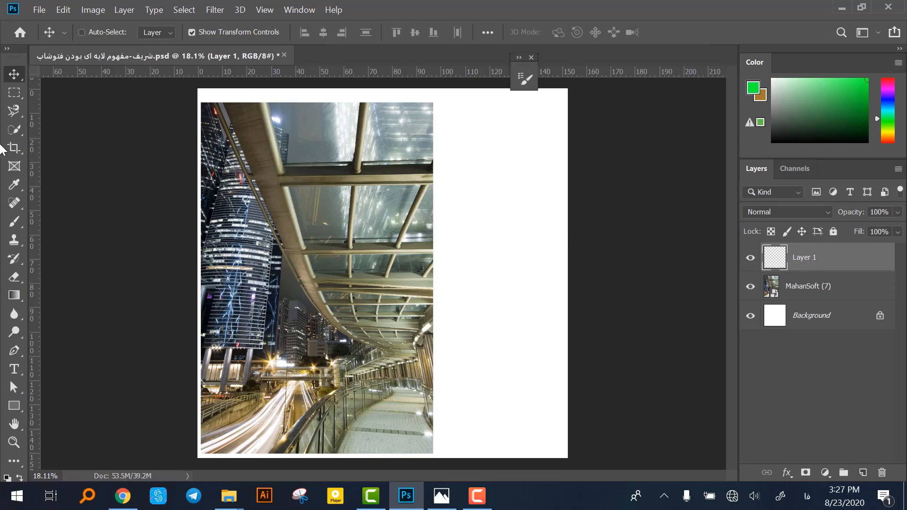
left_click(14, 222)
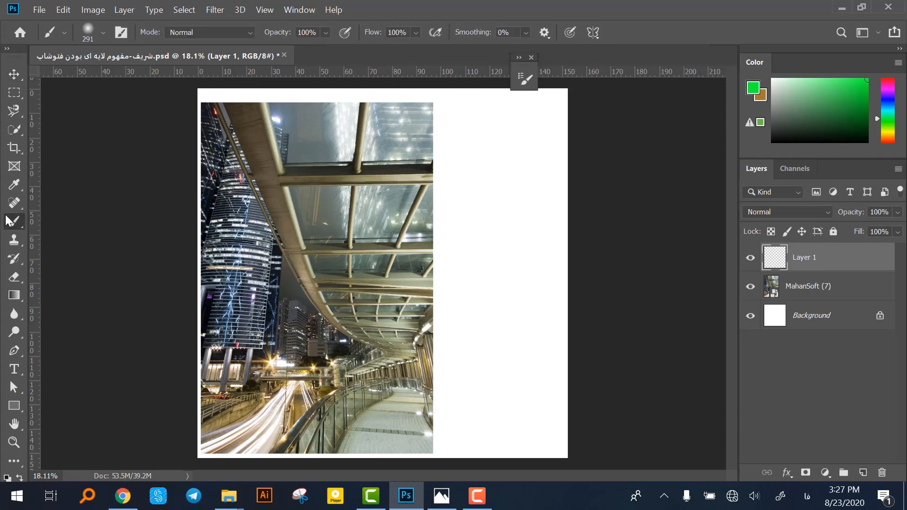
mouse_move(378, 129)
left_mouse_down()
mouse_move(446, 143)
mouse_move(435, 218)
mouse_move(411, 260)
mouse_move(489, 367)
mouse_move(516, 297)
mouse_move(464, 311)
mouse_move(480, 228)
mouse_move(474, 192)
mouse_move(445, 206)
mouse_move(450, 214)
mouse_move(460, 160)
mouse_move(446, 176)
mouse_move(425, 257)
left_mouse_up()
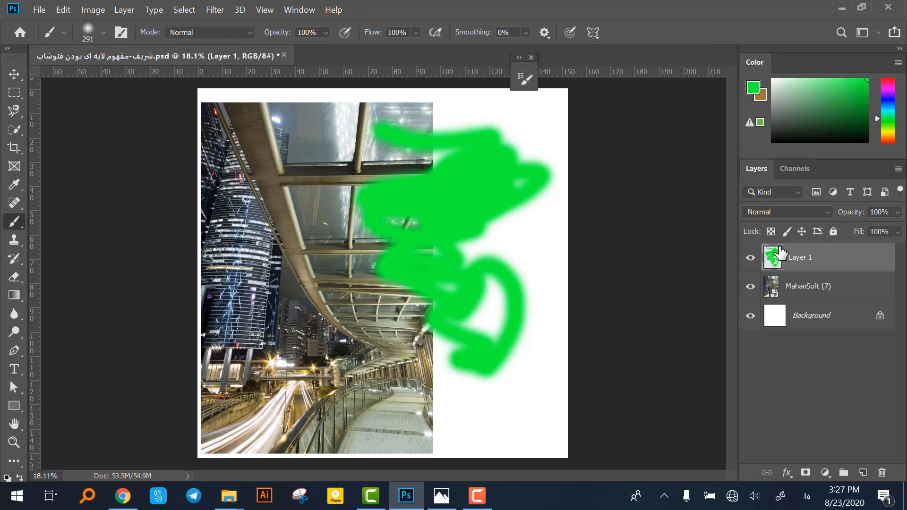
left_click(13, 75)
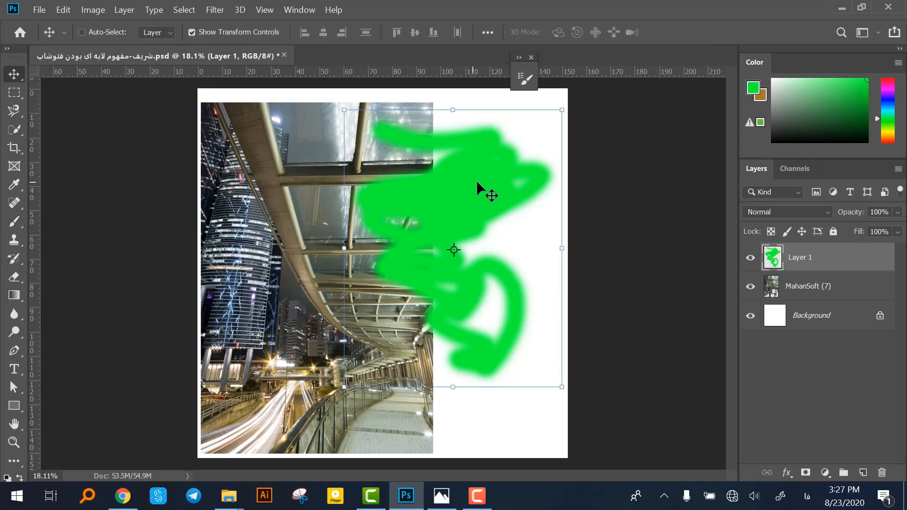
mouse_move(476, 188)
left_mouse_down()
mouse_move(481, 200)
mouse_move(396, 222)
mouse_move(316, 188)
mouse_move(435, 230)
mouse_move(300, 263)
mouse_move(279, 244)
mouse_move(389, 208)
mouse_move(462, 231)
mouse_move(462, 201)
left_mouse_up()
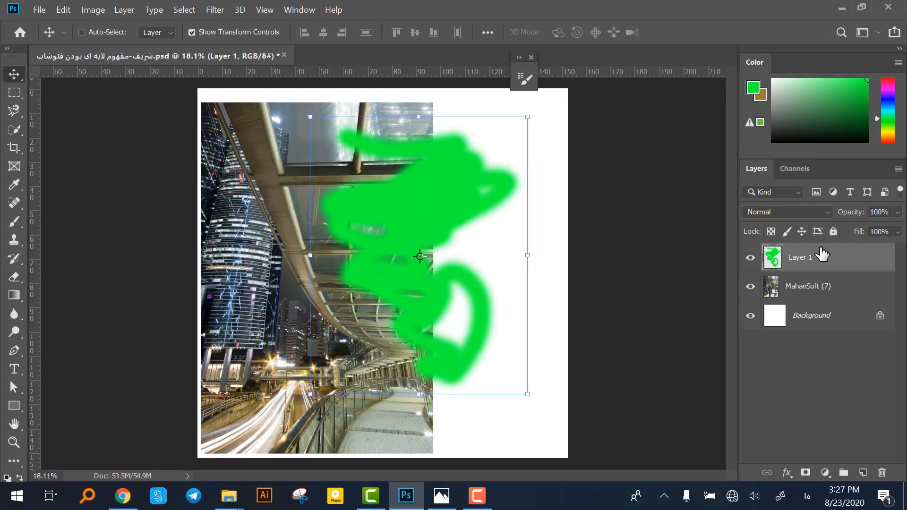
Place the MahanSoft (7) layer above Layer 1 and shift the photo slightly up and to the right.
left_click(805, 288)
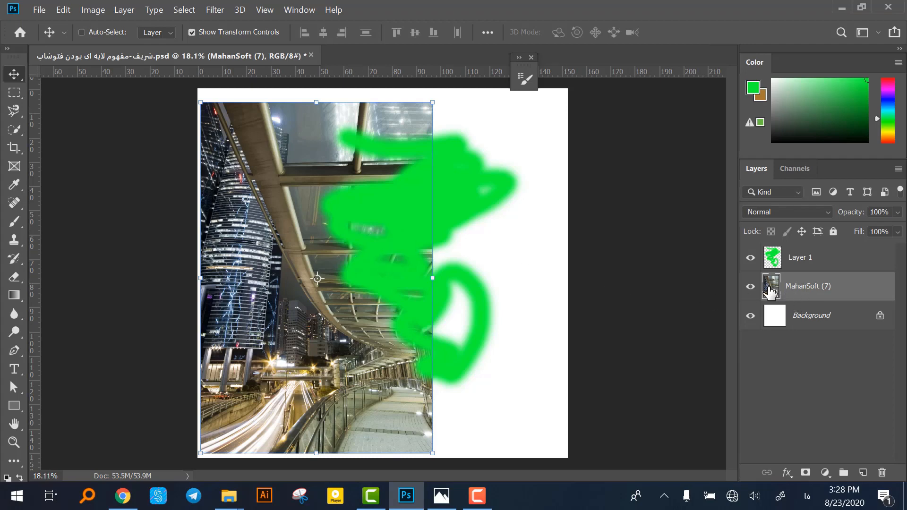
left_click_drag(817, 289, 829, 245)
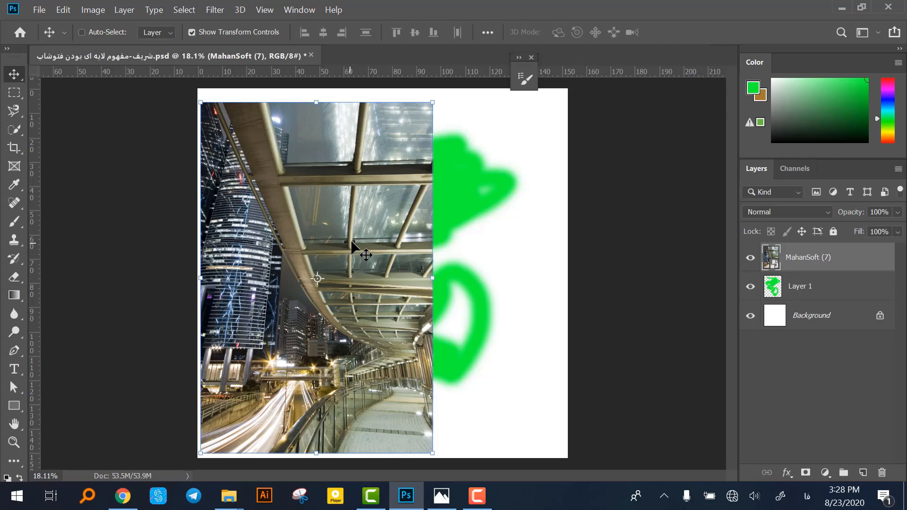
mouse_move(350, 240)
left_mouse_down()
mouse_move(371, 234)
mouse_move(354, 237)
left_mouse_up()
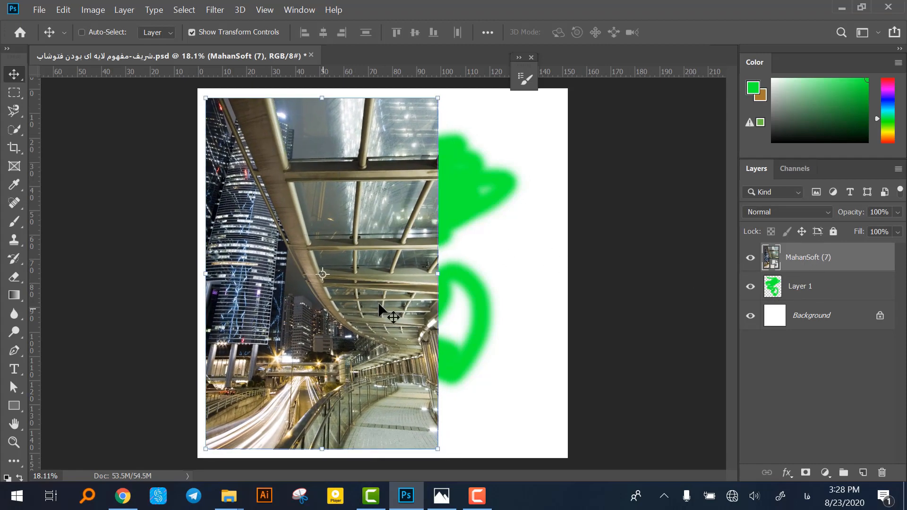
left_click_drag(433, 276, 400, 270)
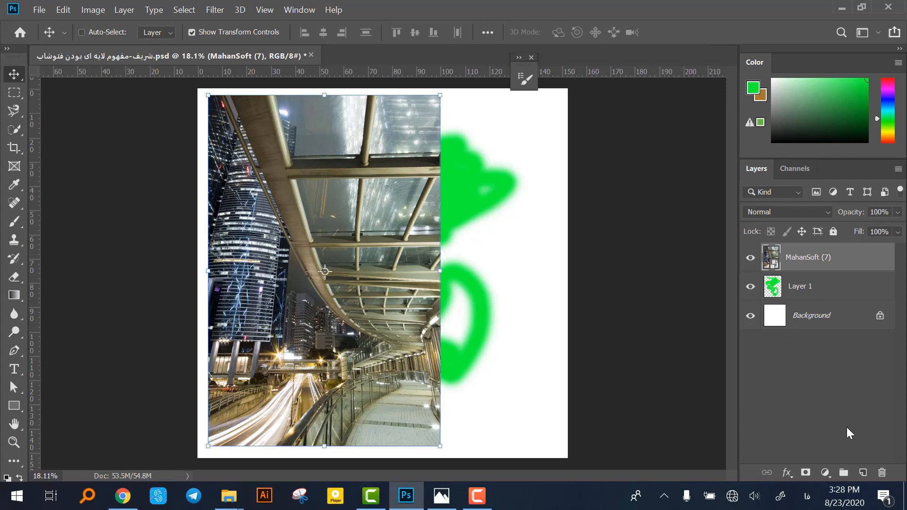
Add a new layer on top and brush thick red zigzag strokes across the middle of the photo.
left_click(863, 473)
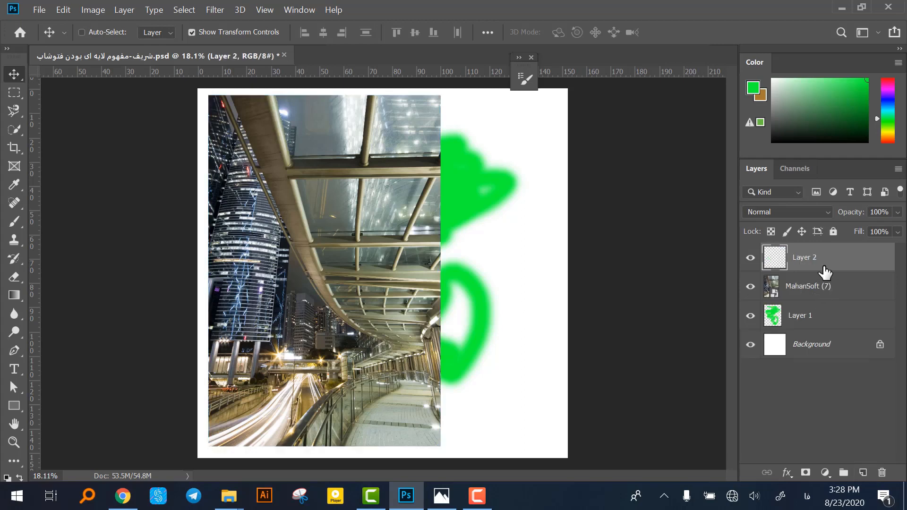
left_click(888, 142)
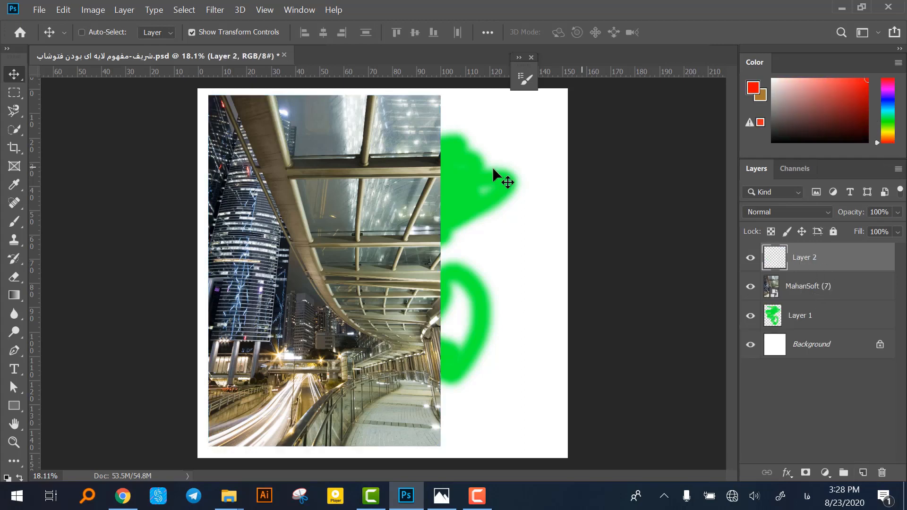
left_click(18, 221)
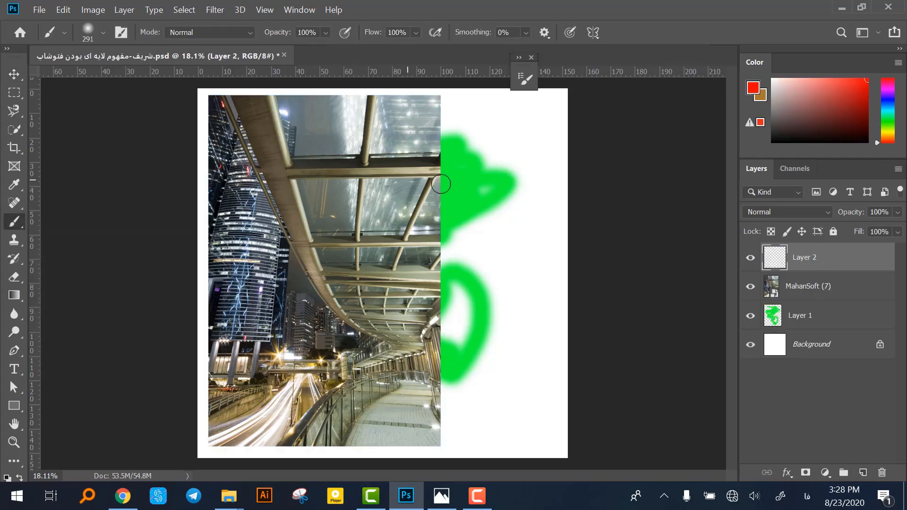
mouse_move(531, 164)
left_mouse_down()
mouse_move(283, 183)
mouse_move(272, 232)
left_mouse_up()
mouse_move(391, 243)
left_mouse_down()
mouse_move(452, 256)
mouse_move(340, 283)
mouse_move(475, 214)
mouse_move(434, 200)
mouse_move(449, 182)
mouse_move(474, 185)
left_mouse_up()
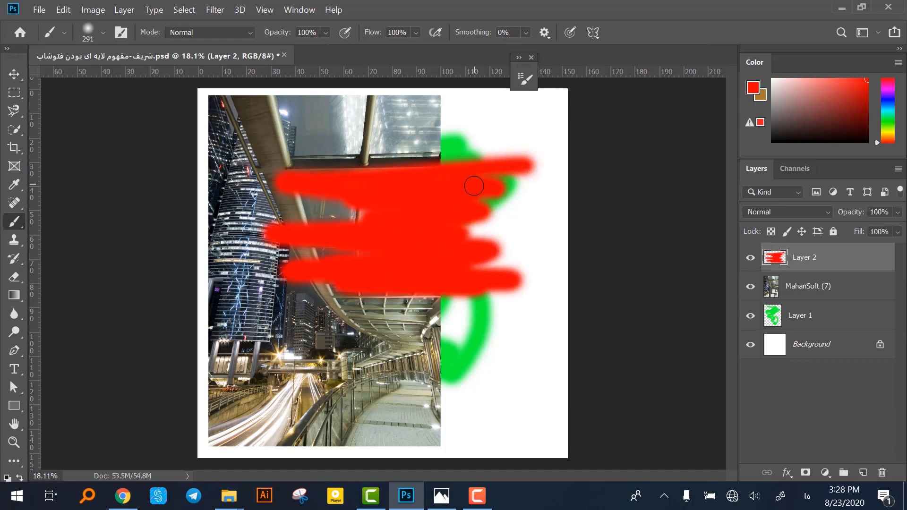
Move the red scribble down and slightly left over the lower half of the photo.
left_click(15, 74)
mouse_move(442, 284)
left_mouse_down()
mouse_move(455, 317)
mouse_move(392, 229)
mouse_move(385, 274)
mouse_move(445, 349)
left_mouse_up()
mouse_move(550, 289)
left_mouse_down()
mouse_move(416, 231)
mouse_move(474, 263)
mouse_move(429, 352)
mouse_move(421, 305)
mouse_move(379, 336)
mouse_move(420, 352)
left_mouse_up()
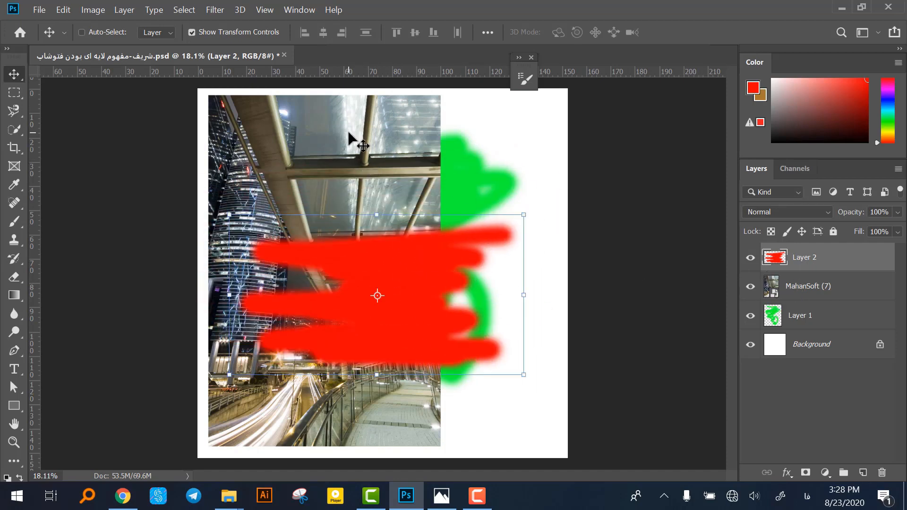
Bring the MahanSoft (7) layer to the top of the stack and place Layer 1 above Layer 2.
left_click(803, 294)
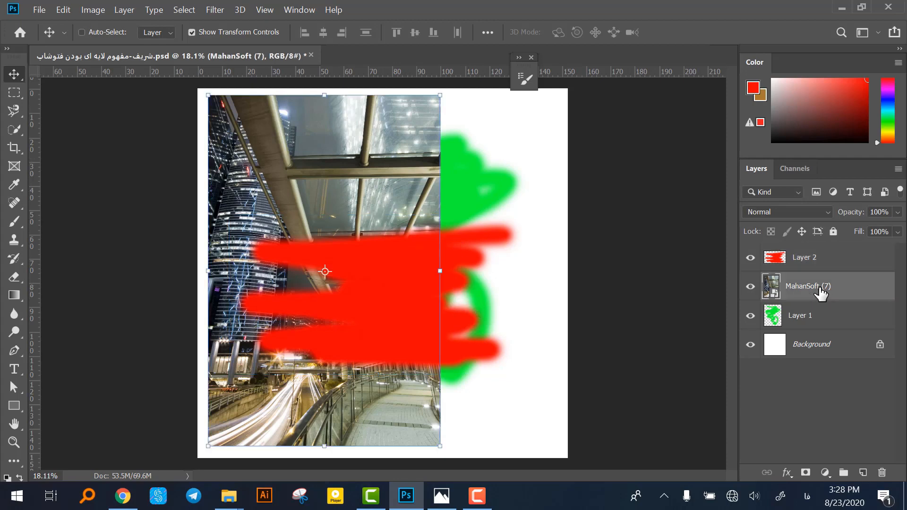
left_click_drag(820, 293, 822, 248)
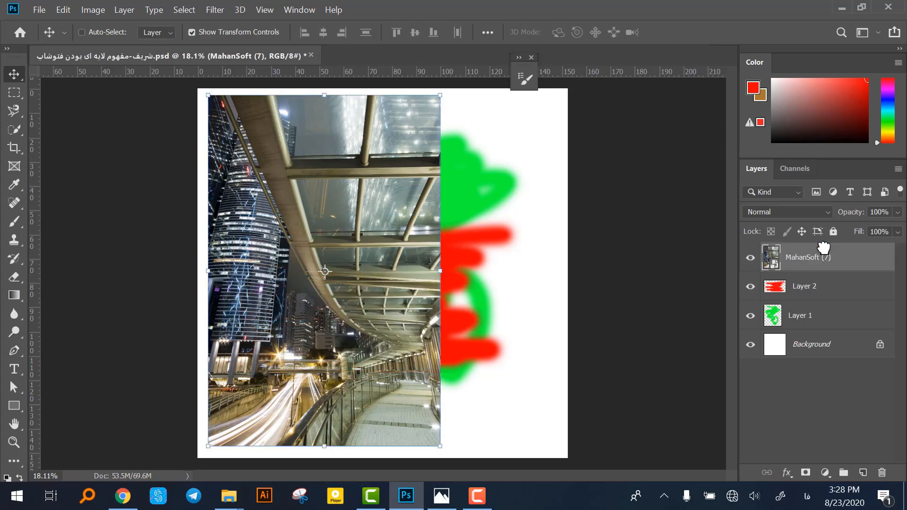
left_click(809, 317)
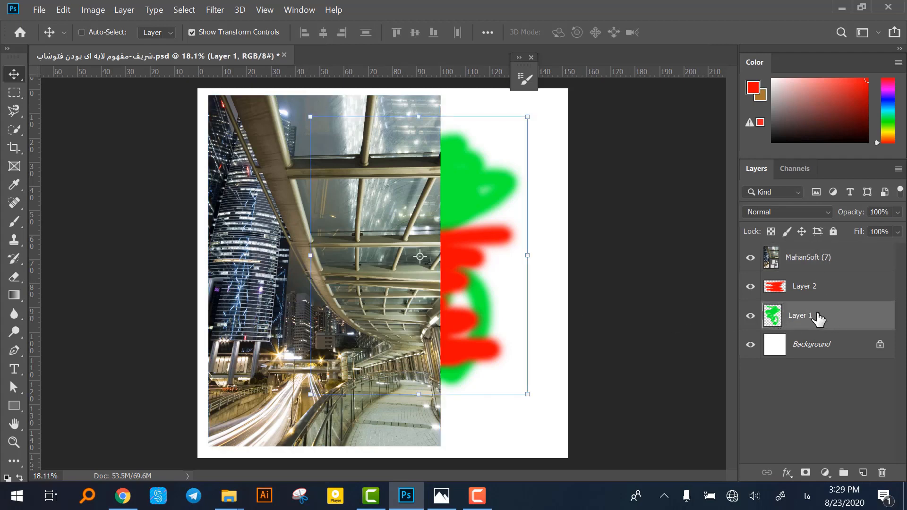
left_click_drag(819, 320, 820, 271)
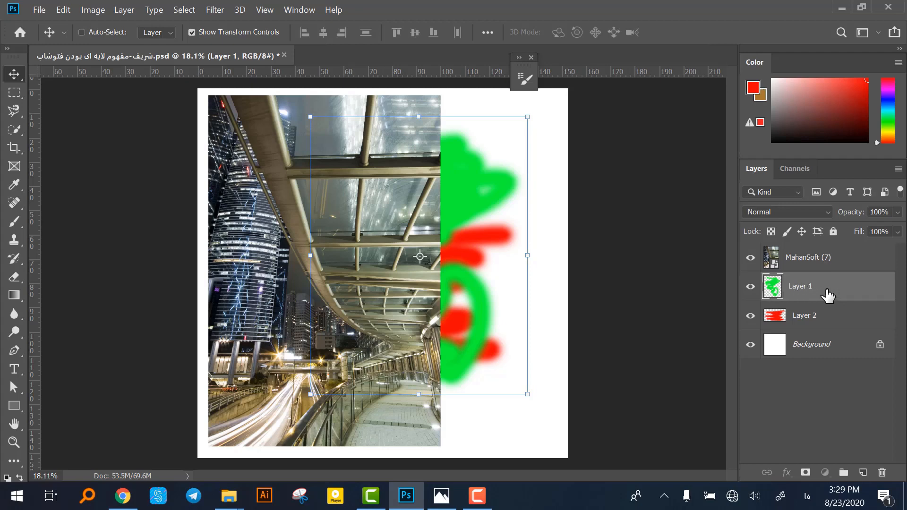
Bring Layer 1 to the top of the stack and reposition its green scribble over the photo's right edge.
left_click_drag(827, 295, 836, 247)
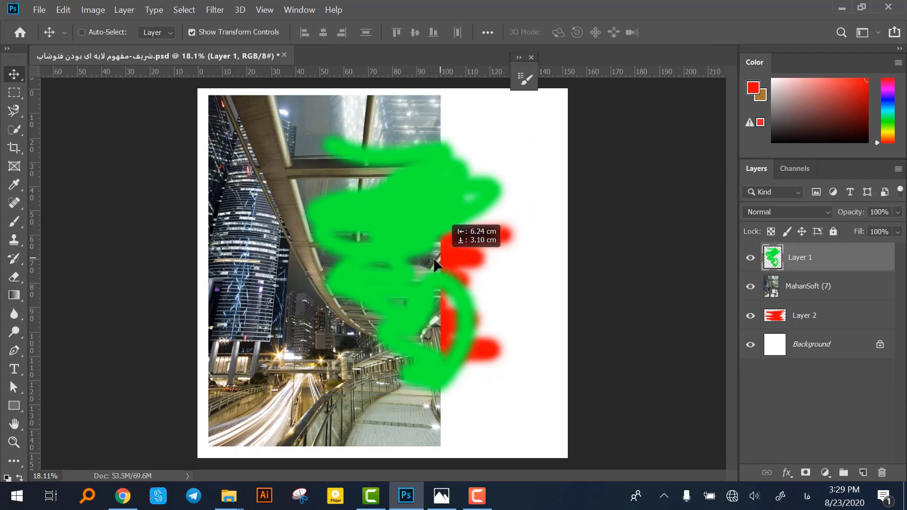
mouse_move(435, 264)
left_mouse_down()
mouse_move(451, 253)
mouse_move(441, 252)
left_mouse_up()
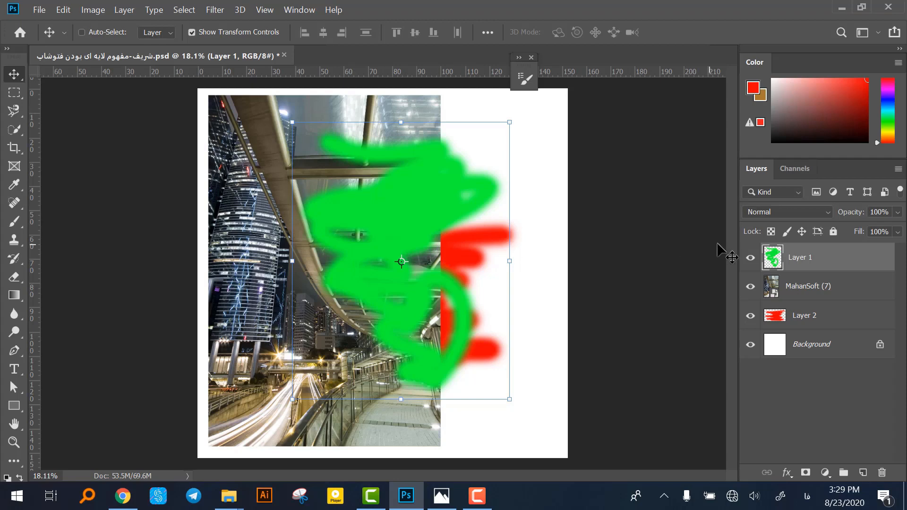
mouse_move(466, 241)
left_mouse_down()
mouse_move(501, 229)
mouse_move(519, 264)
left_mouse_up()
left_click_drag(473, 282, 453, 277)
Make a duplicate of Layer 1 shifted to the left over the photo and delete that copy again.
key("ctrl+j")
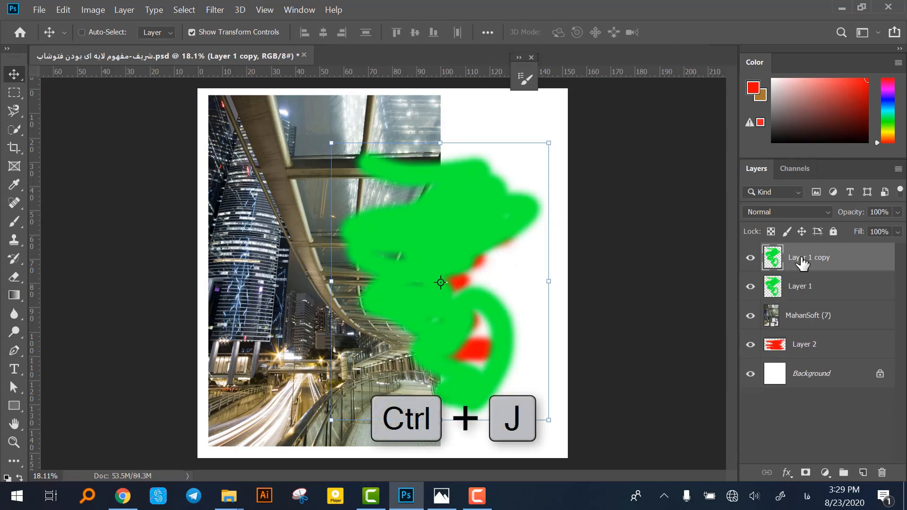
mouse_move(516, 319)
left_mouse_down()
mouse_move(370, 296)
mouse_move(429, 289)
left_mouse_up()
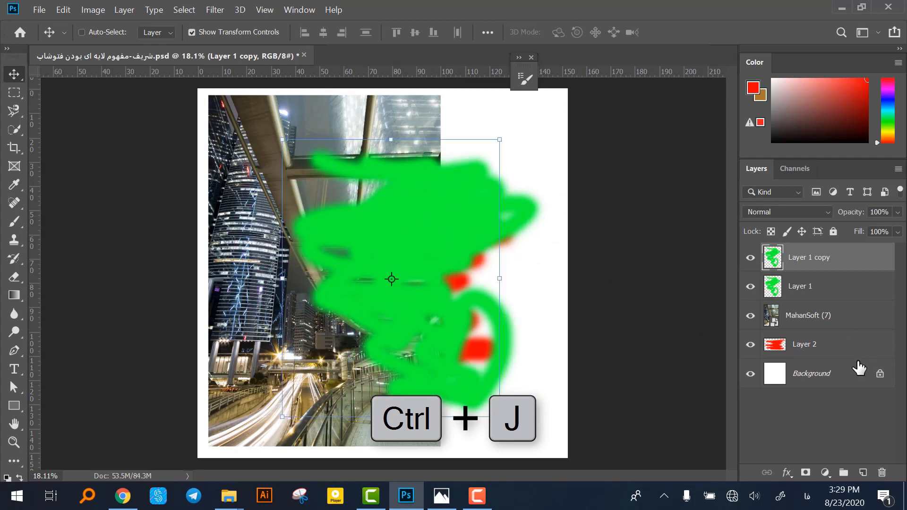
left_click_drag(436, 229, 407, 222)
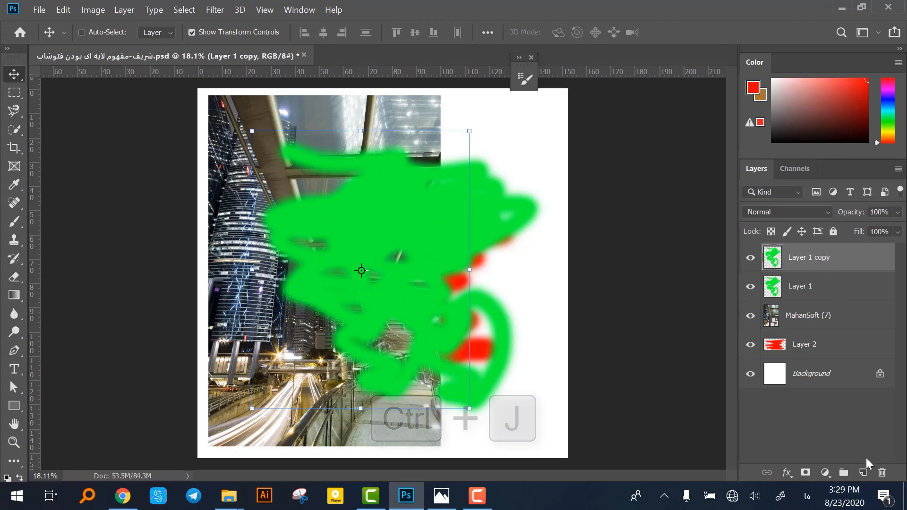
left_click(879, 472)
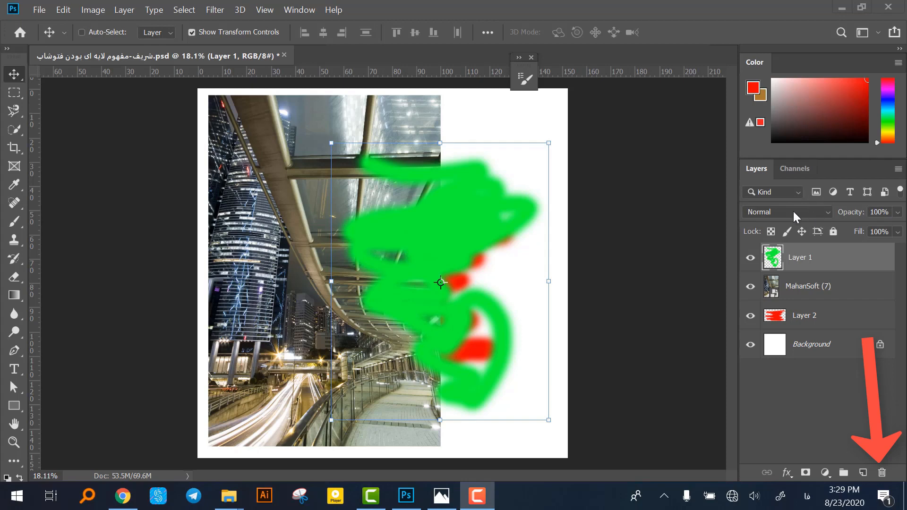
Hide and show Layer 1, MahanSoft (7) and Layer 2 to compare their visibility, leaving all of them shown.
left_click(750, 259)
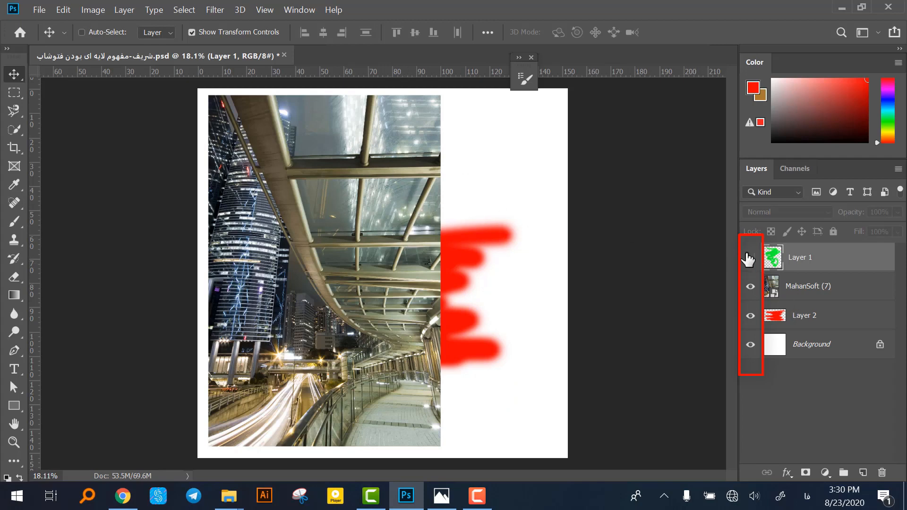
left_click(750, 257)
left_click(750, 259)
left_click(750, 287)
left_click(750, 288)
left_click(750, 316)
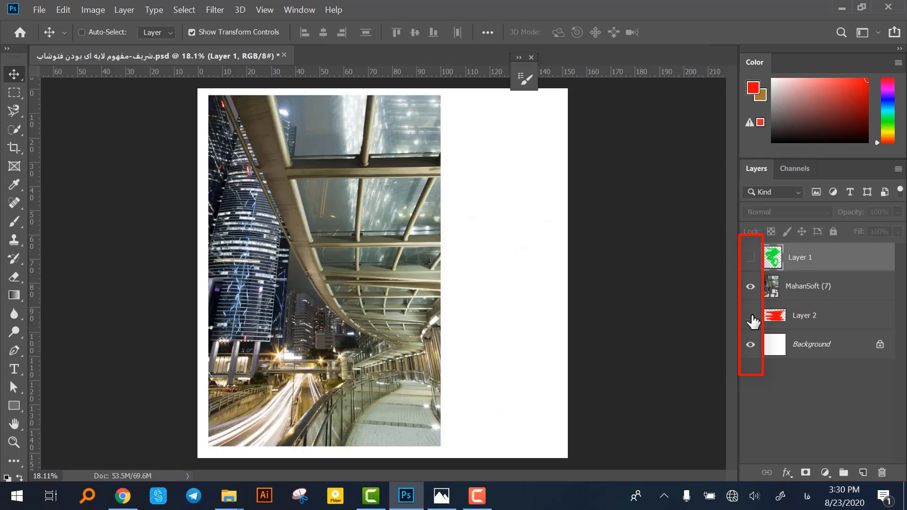
left_click(750, 316)
left_click(750, 287)
left_click(750, 287)
left_click(750, 257)
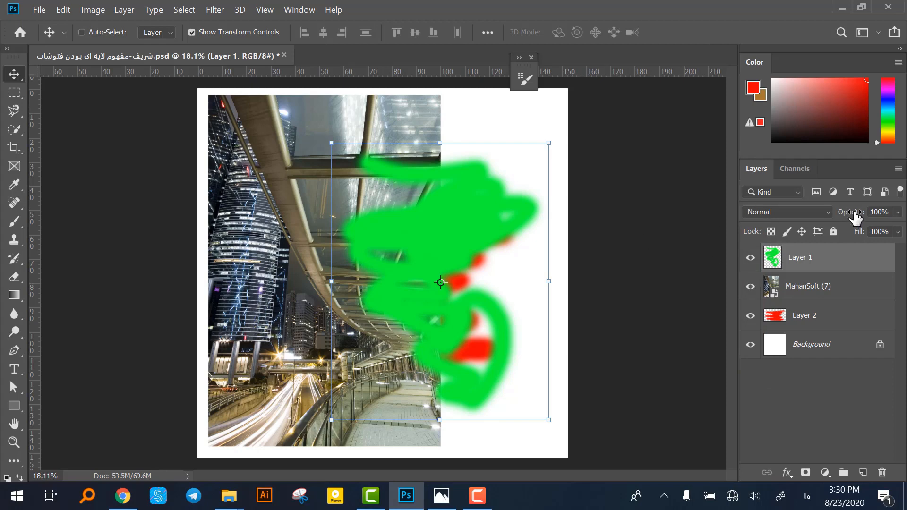
Shift the green scribble left over the photo and try Layer 1 at 34%, 0% and 100% opacity.
left_click_drag(480, 254, 425, 247)
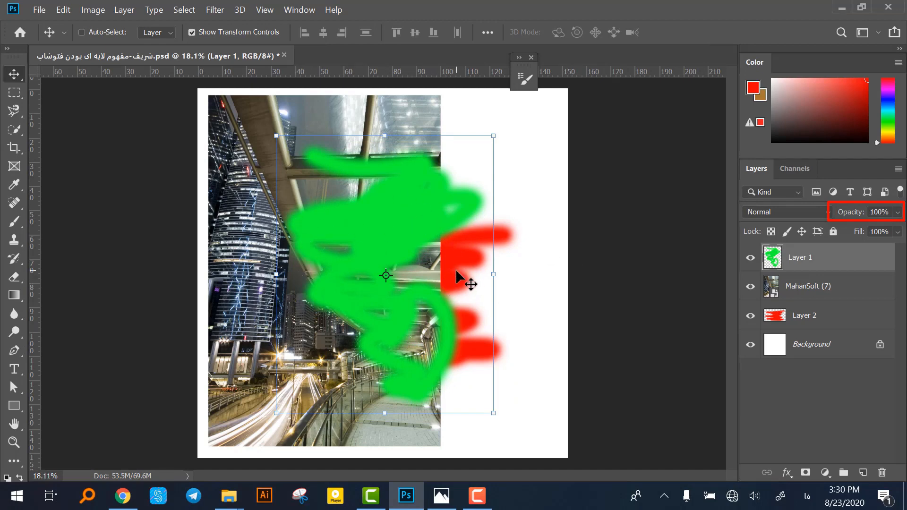
left_click_drag(853, 218, 803, 228)
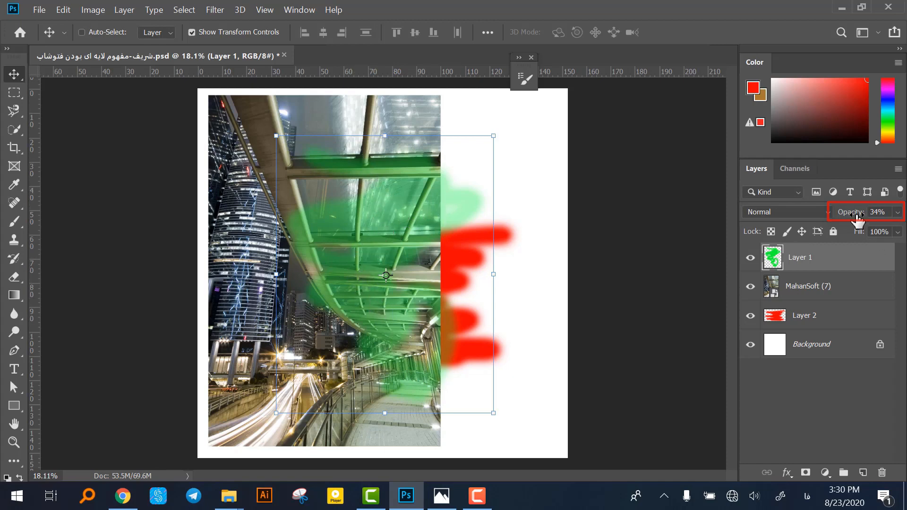
left_click_drag(856, 217, 793, 218)
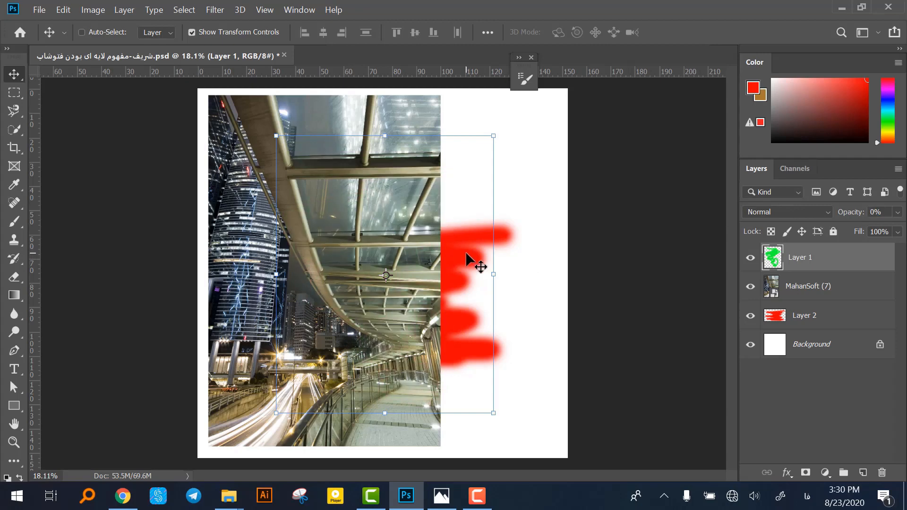
left_click_drag(842, 221, 904, 222)
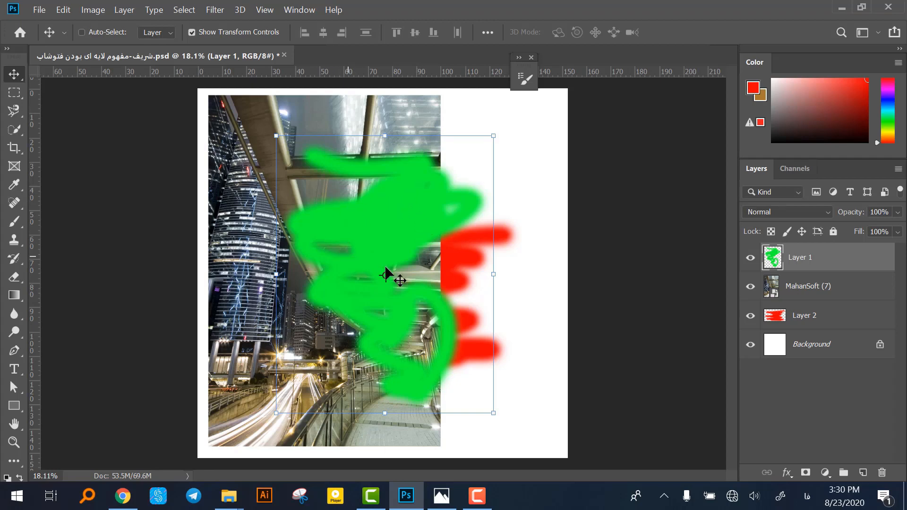
Set Layer 1's opacity to 50% and move the green scribble slightly right and down.
mouse_move(847, 212)
left_mouse_down()
mouse_move(813, 220)
mouse_move(849, 222)
left_mouse_up()
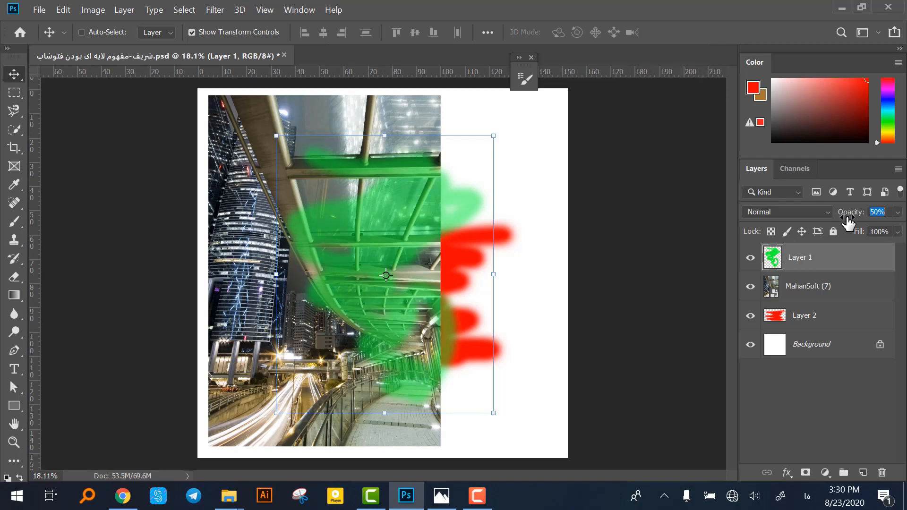
mouse_move(390, 231)
left_mouse_down()
mouse_move(415, 223)
mouse_move(419, 247)
mouse_move(383, 256)
mouse_move(401, 243)
left_mouse_up()
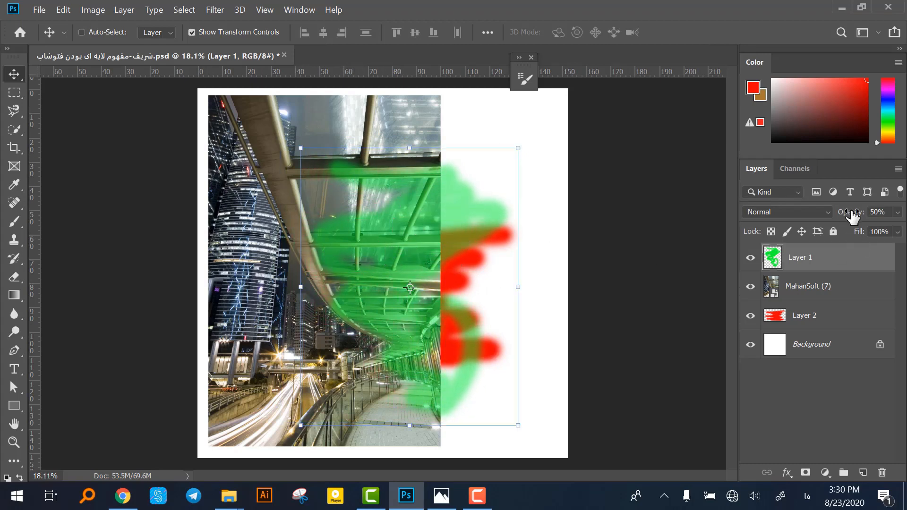
Set Layer 1's opacity and fill to 100% and move the green scribble slightly left and up.
left_click_drag(832, 215, 904, 224)
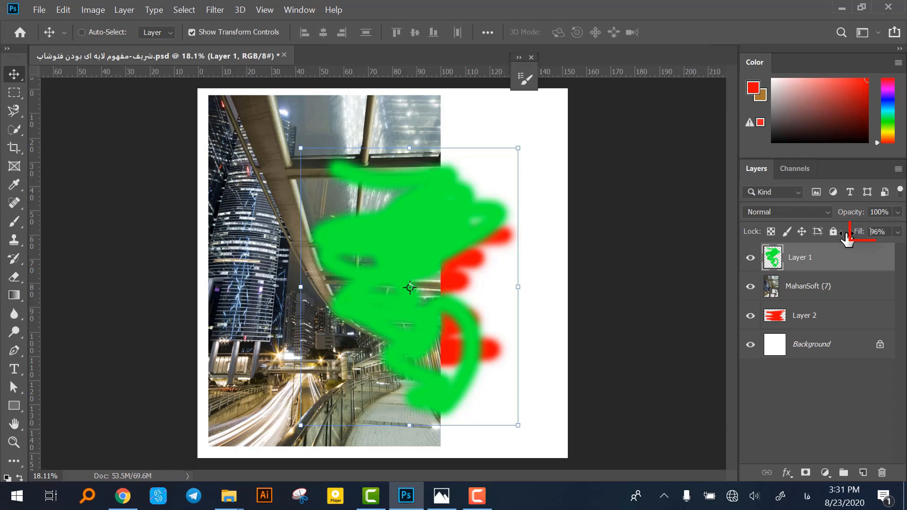
mouse_move(859, 232)
left_mouse_down()
mouse_move(846, 238)
mouse_move(884, 236)
mouse_move(803, 239)
mouse_move(862, 244)
mouse_move(896, 232)
mouse_move(815, 233)
mouse_move(903, 228)
mouse_move(816, 232)
mouse_move(904, 242)
left_mouse_up()
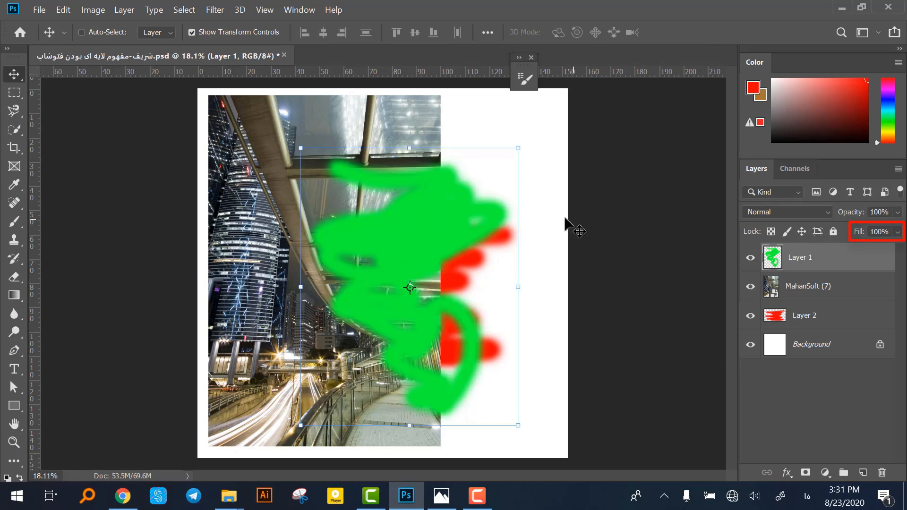
left_click_drag(428, 249, 407, 238)
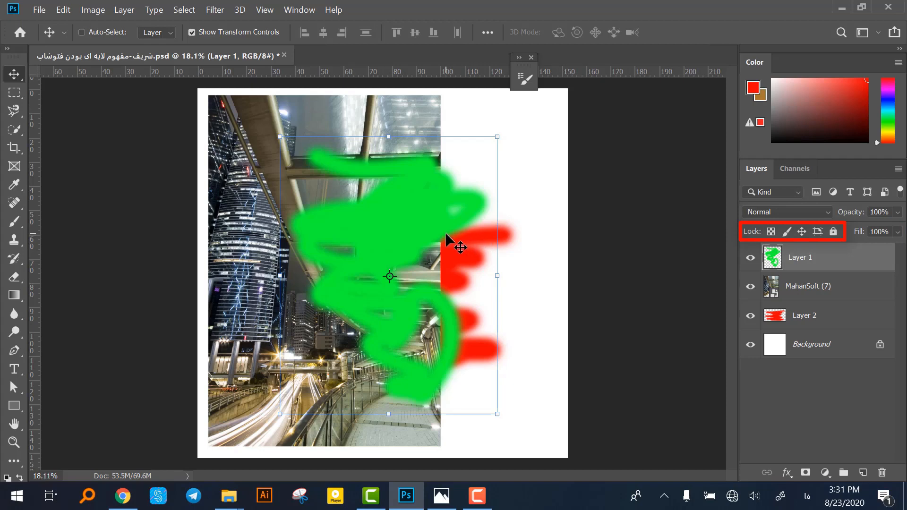
mouse_move(440, 232)
left_mouse_down()
mouse_move(447, 194)
mouse_move(441, 236)
left_mouse_up()
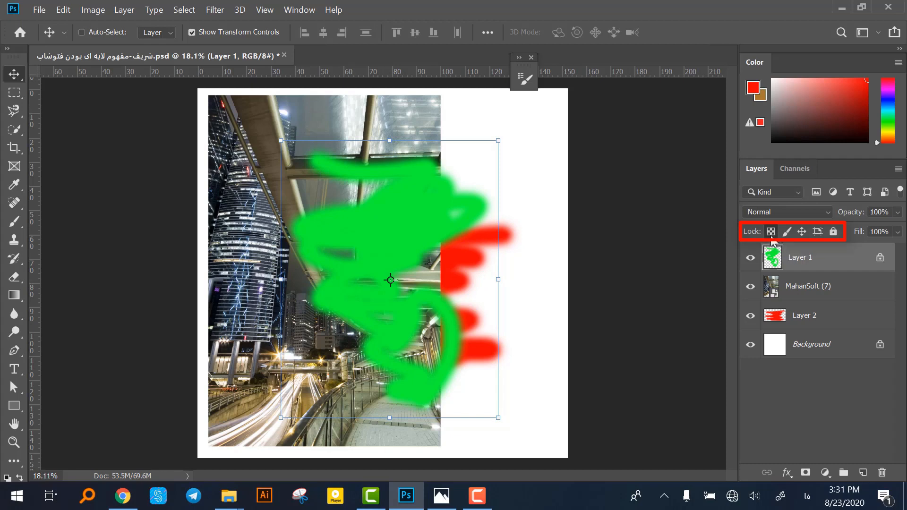
Move the green scribble right while Layer 1's transparent pixels are locked.
mouse_move(393, 279)
left_mouse_down()
mouse_move(429, 262)
mouse_move(386, 271)
mouse_move(449, 241)
left_mouse_up()
left_click_drag(532, 134, 557, 164)
left_click(16, 72)
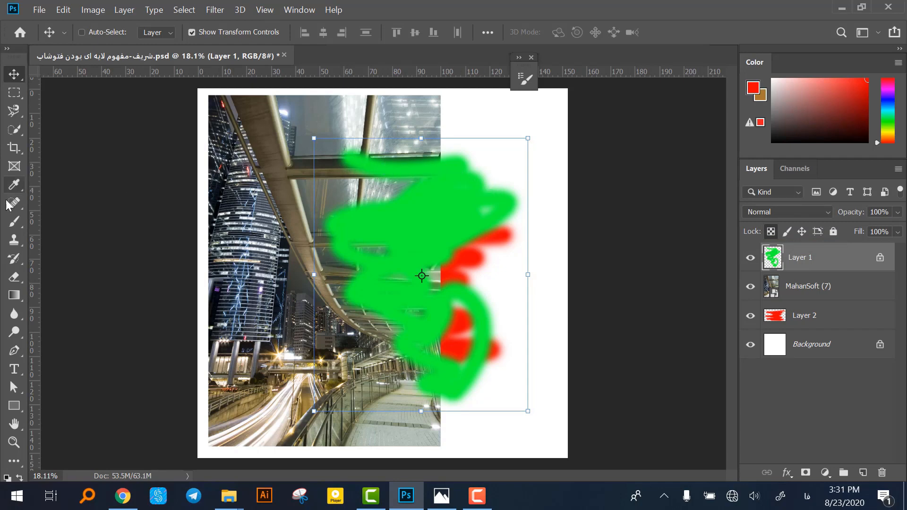
Erase across the upper part of the green scribble with Layer 1's transparent pixels locked.
left_click(14, 284)
mouse_move(417, 207)
left_mouse_down()
mouse_move(384, 240)
mouse_move(448, 204)
mouse_move(461, 210)
mouse_move(443, 224)
mouse_move(455, 196)
mouse_move(396, 254)
mouse_move(401, 269)
mouse_move(417, 270)
mouse_move(476, 209)
mouse_move(454, 242)
mouse_move(523, 179)
left_mouse_up()
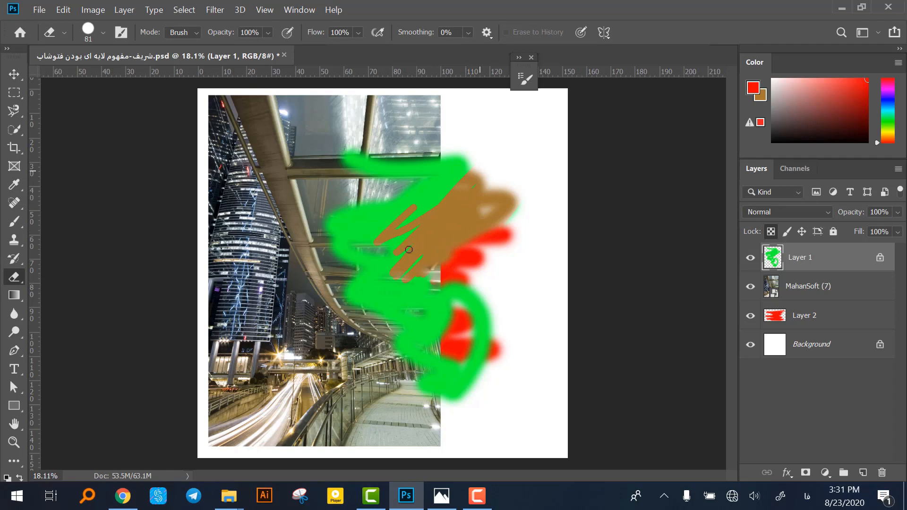
mouse_move(409, 249)
left_mouse_down()
mouse_move(356, 264)
mouse_move(369, 240)
left_mouse_up()
mouse_move(10, 56)
left_mouse_down()
mouse_move(47, 37)
mouse_move(23, 20)
left_mouse_up()
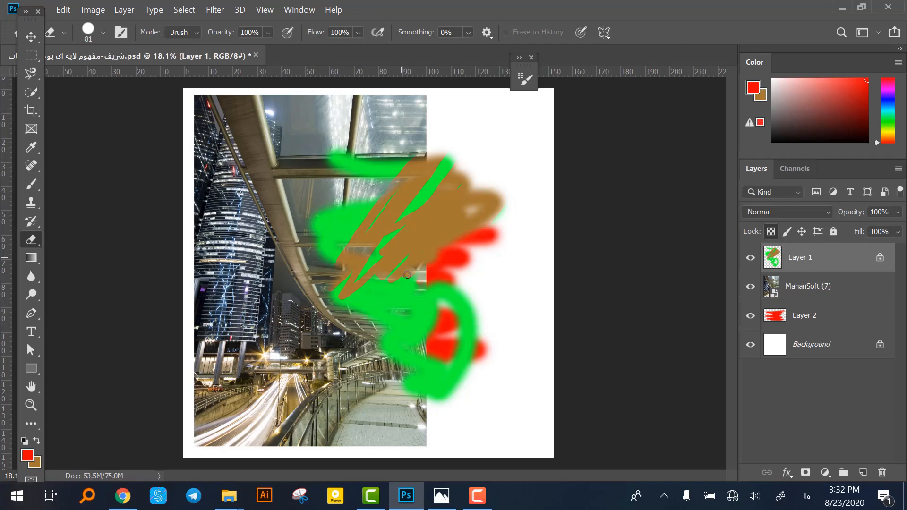
mouse_move(407, 275)
left_mouse_down()
mouse_move(406, 236)
mouse_move(440, 200)
mouse_move(470, 198)
mouse_move(448, 263)
mouse_move(323, 297)
mouse_move(464, 218)
mouse_move(461, 201)
mouse_move(444, 210)
left_mouse_up()
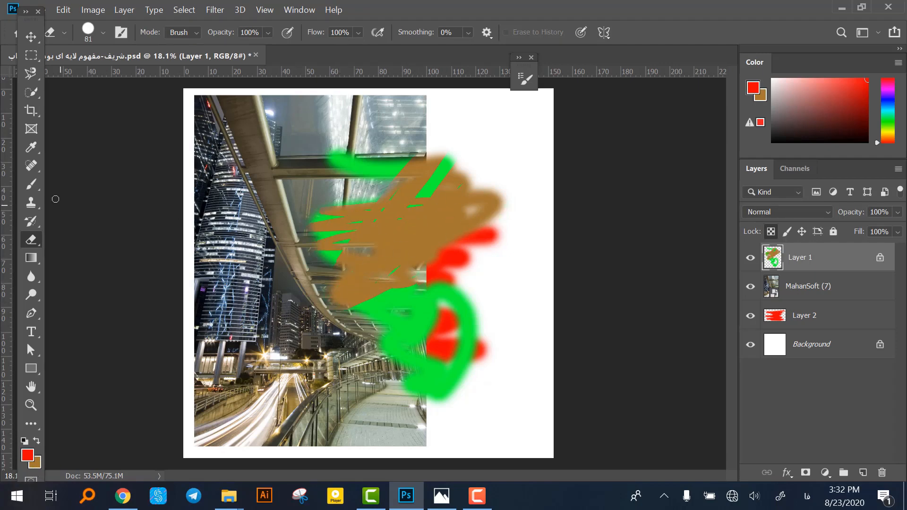
Paint over the whole scribble on Layer 1 with a black brush and shift it left over the photo.
left_click(32, 185)
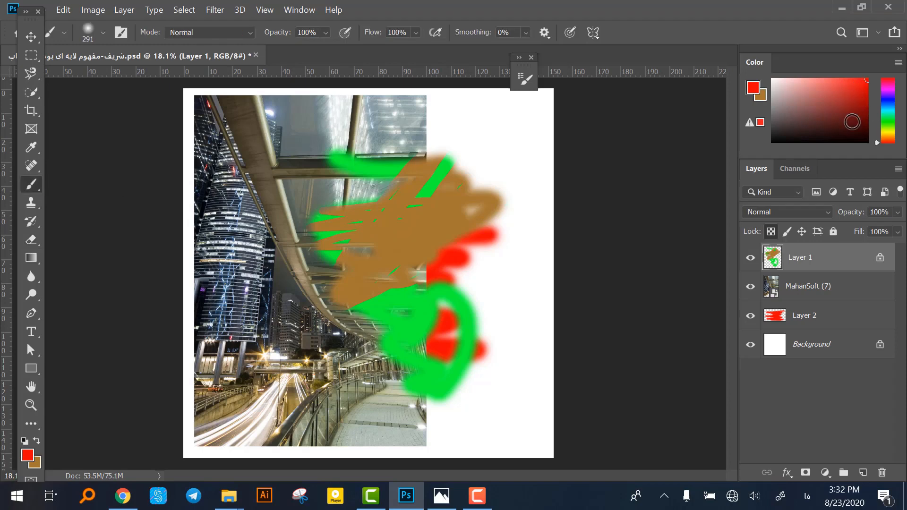
left_click(868, 142)
mouse_move(491, 201)
left_mouse_down()
mouse_move(442, 180)
mouse_move(475, 159)
mouse_move(316, 150)
mouse_move(359, 164)
mouse_move(499, 173)
mouse_move(461, 190)
mouse_move(338, 195)
mouse_move(285, 222)
mouse_move(487, 238)
mouse_move(478, 251)
mouse_move(280, 278)
mouse_move(506, 249)
left_mouse_up()
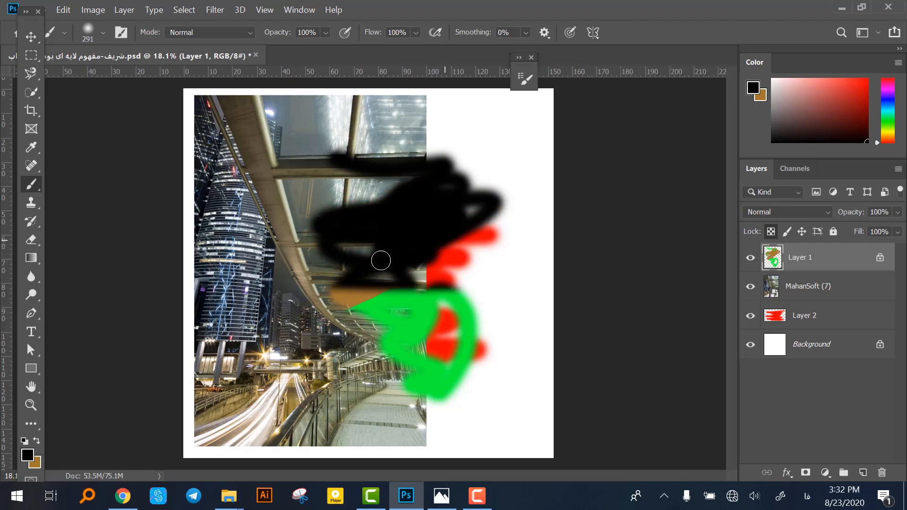
mouse_move(381, 260)
left_mouse_down()
mouse_move(349, 295)
mouse_move(526, 329)
mouse_move(383, 351)
mouse_move(519, 376)
mouse_move(530, 387)
mouse_move(396, 396)
mouse_move(440, 404)
left_mouse_up()
left_click(31, 37)
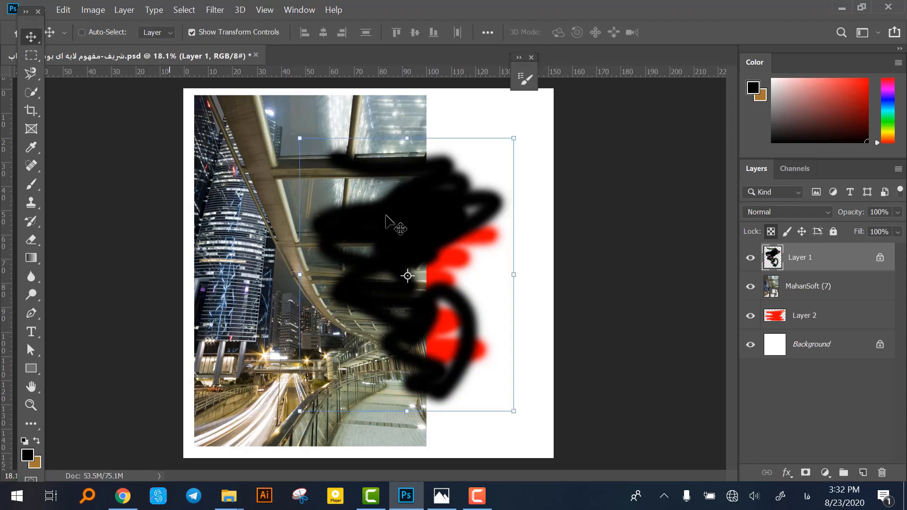
mouse_move(385, 222)
left_mouse_down()
mouse_move(321, 207)
mouse_move(360, 233)
mouse_move(335, 214)
left_mouse_up()
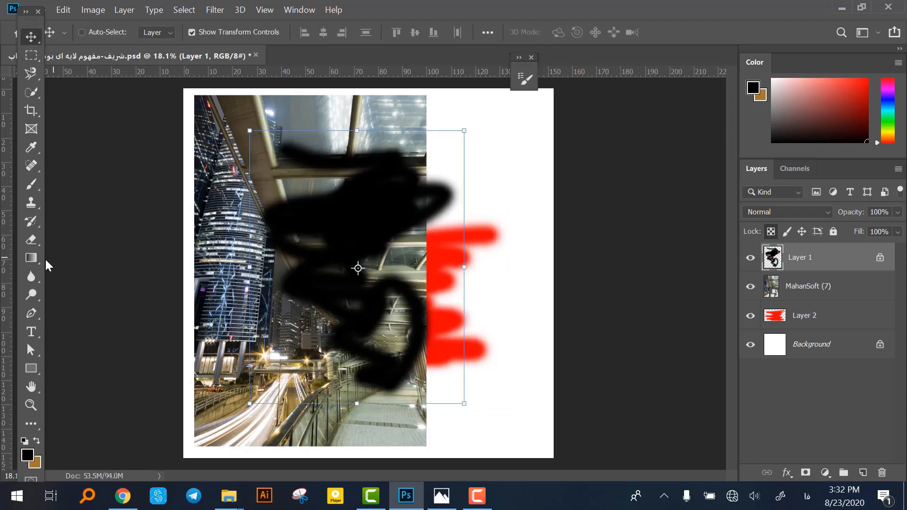
Choose a bright yellow-green foreground color and brush over the entire black scribble on Layer 1.
left_click(31, 185)
left_click(888, 136)
left_click_drag(863, 109, 905, 66)
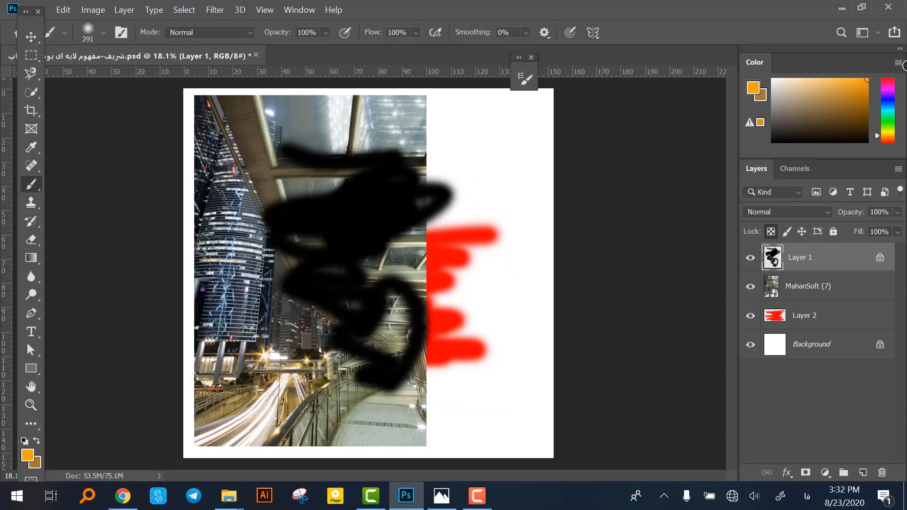
left_click(887, 129)
mouse_move(447, 188)
left_mouse_down()
mouse_move(425, 161)
mouse_move(265, 156)
mouse_move(378, 182)
mouse_move(443, 215)
mouse_move(417, 237)
mouse_move(442, 190)
mouse_move(300, 239)
mouse_move(255, 265)
mouse_move(276, 291)
mouse_move(416, 331)
mouse_move(340, 373)
mouse_move(392, 392)
left_mouse_up()
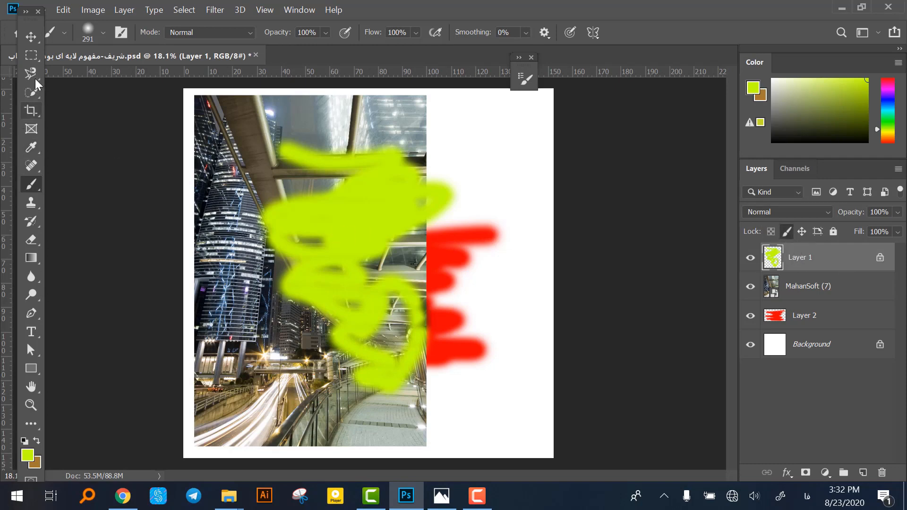
With Layer 1's image pixels locked, nudge the yellow-green scribble up and try to erase on the layer.
left_click(32, 38)
mouse_move(339, 229)
left_mouse_down()
mouse_move(448, 296)
mouse_move(285, 213)
mouse_move(338, 221)
left_mouse_up()
left_click(31, 241)
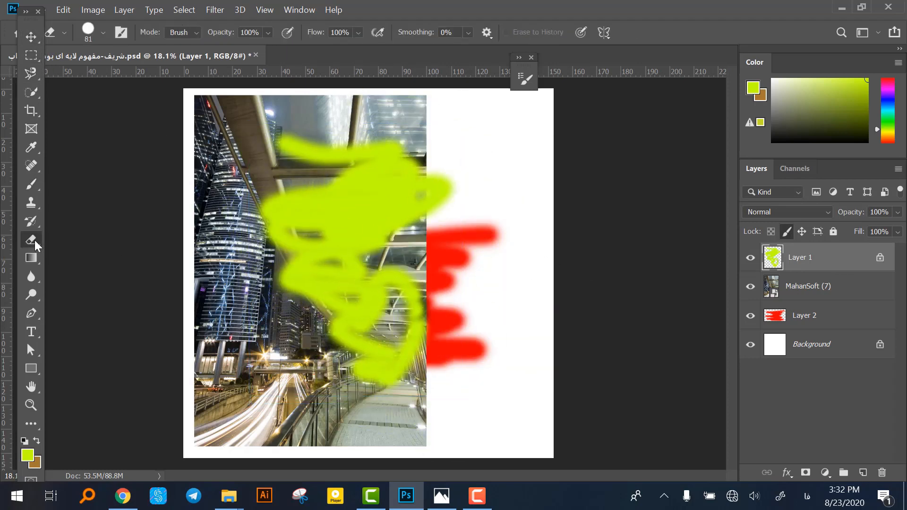
left_click(332, 235)
left_click(480, 208)
Try to paint on the pixel-locked Layer 1 with the Brush and move the scribble to the right.
key("b")
left_click(379, 209)
left_click(494, 208)
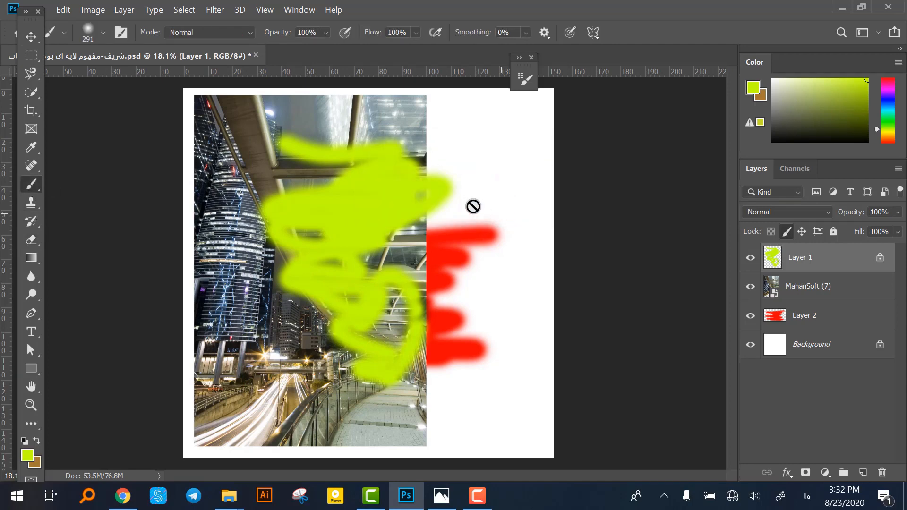
key("v")
left_click_drag(349, 257, 397, 257)
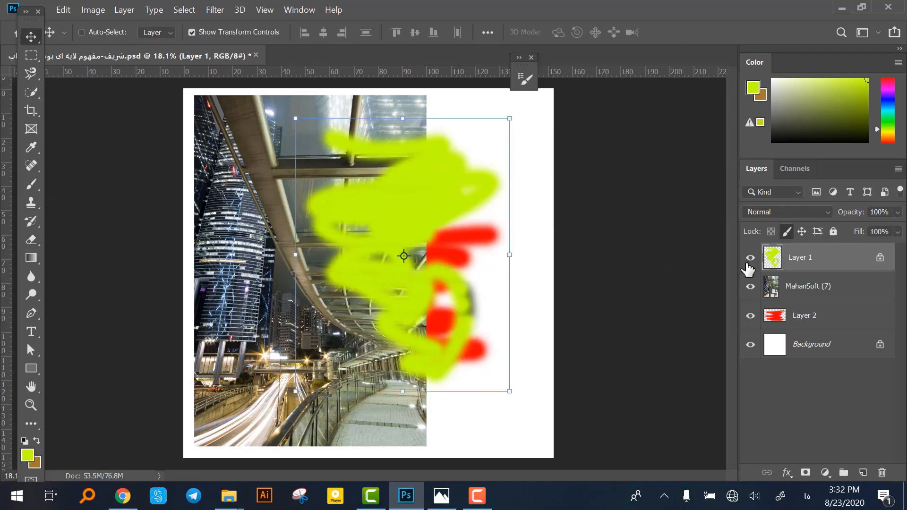
Switch Layer 1's transparent-pixel and image-pixel locks on and off, leaving the layer fully unlocked.
left_click(786, 232)
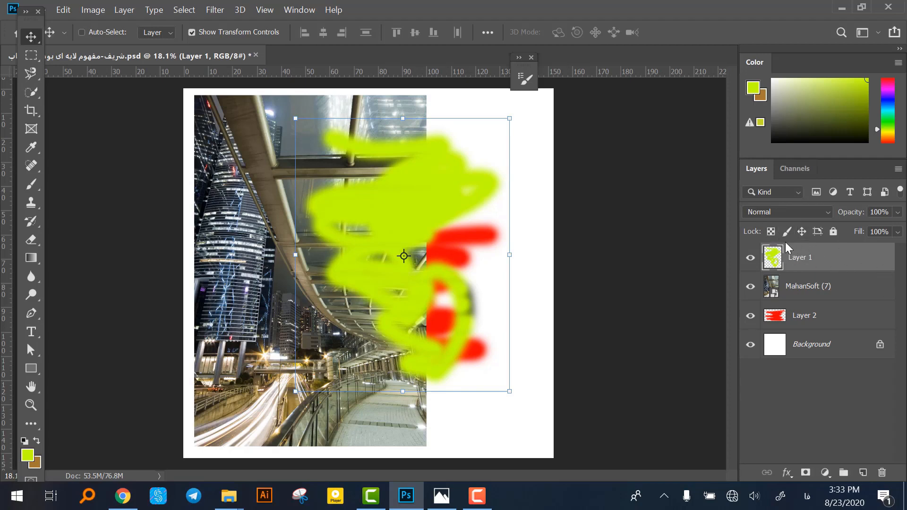
left_click(772, 233)
left_click(879, 258)
left_click(787, 231)
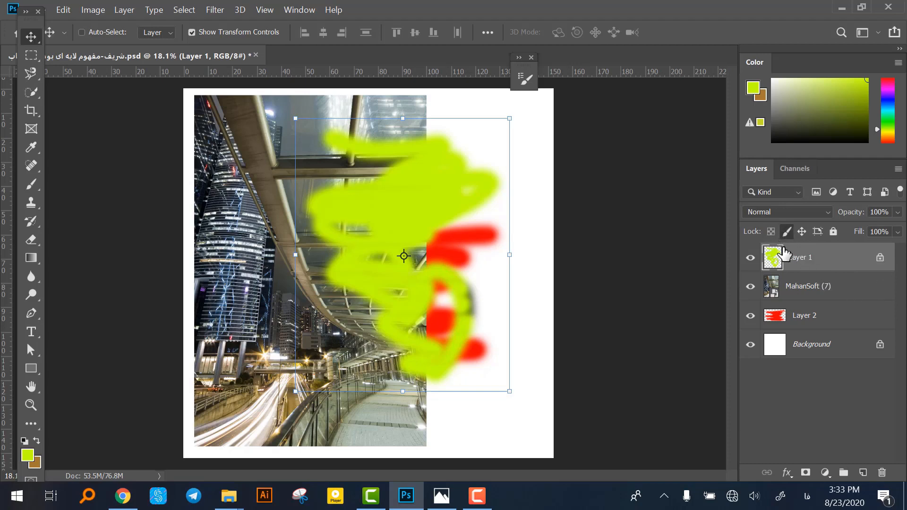
left_click(787, 234)
Lock Layer 1's position and try to move the yellow-green scribble.
left_click(802, 233)
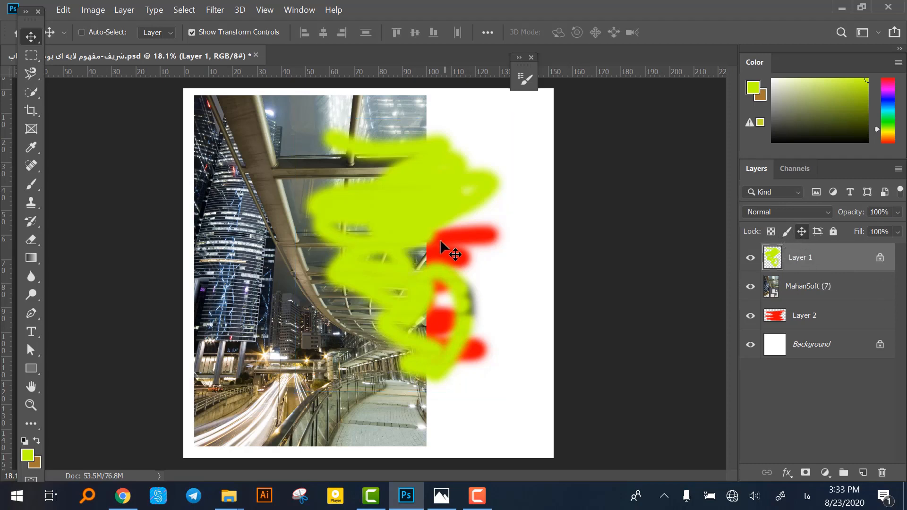
left_click_drag(534, 231, 499, 226)
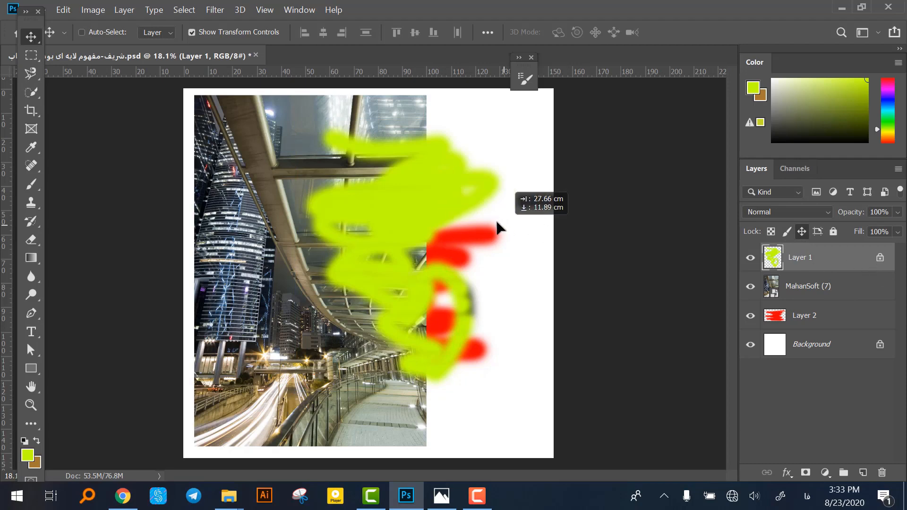
left_click(485, 204)
Brush yellow-green strokes across the scribble's upper part on Layer 1, and erase and repaint its upper-left end.
left_click(32, 185)
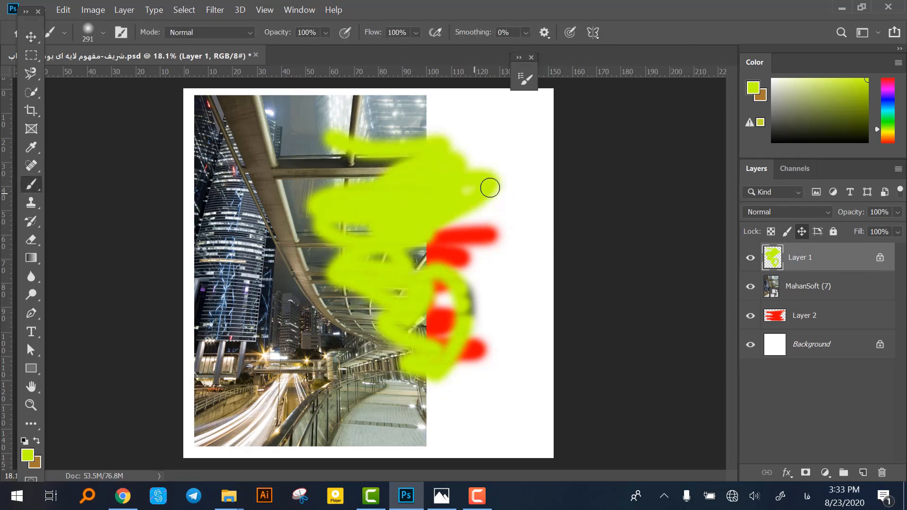
mouse_move(490, 187)
left_mouse_down()
mouse_move(456, 183)
mouse_move(444, 168)
mouse_move(452, 159)
mouse_move(364, 148)
mouse_move(383, 143)
mouse_move(250, 191)
left_mouse_up()
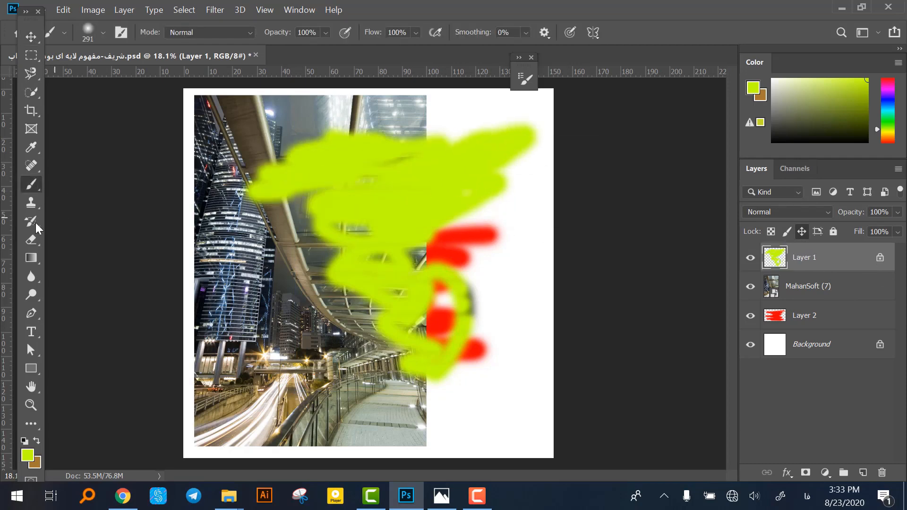
left_click(32, 239)
mouse_move(262, 160)
left_mouse_down()
mouse_move(266, 208)
mouse_move(285, 211)
mouse_move(267, 141)
mouse_move(263, 221)
mouse_move(334, 150)
mouse_move(328, 167)
left_mouse_up()
left_click(32, 184)
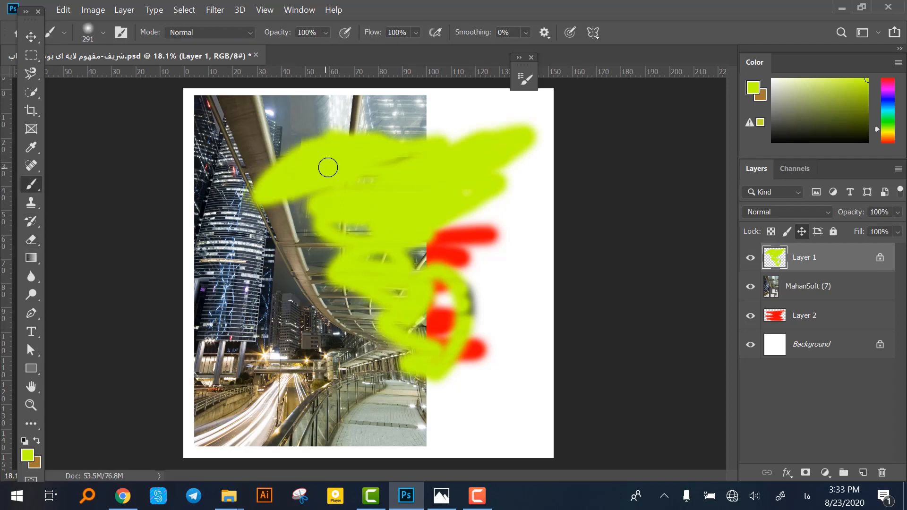
Try again to move the position-locked scribble and remove Layer 1's position lock.
left_click(29, 38)
left_click(371, 202)
left_click(487, 204)
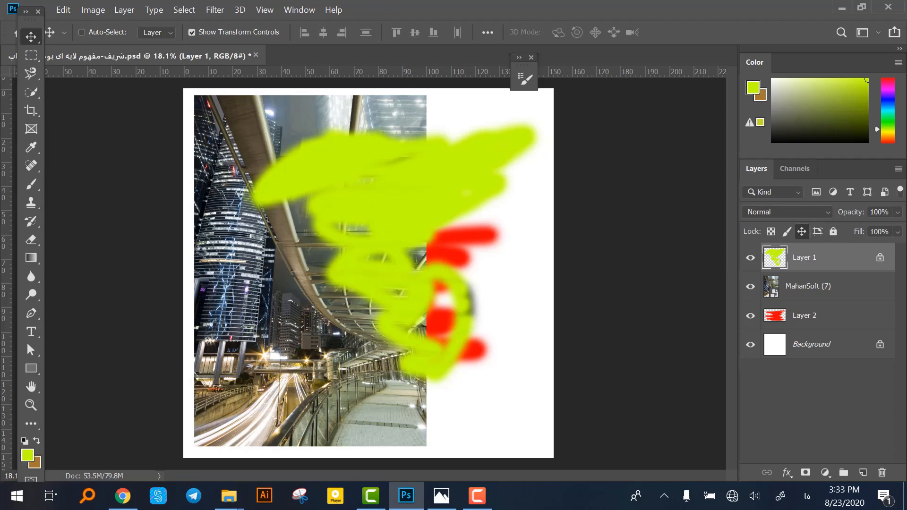
left_click(801, 231)
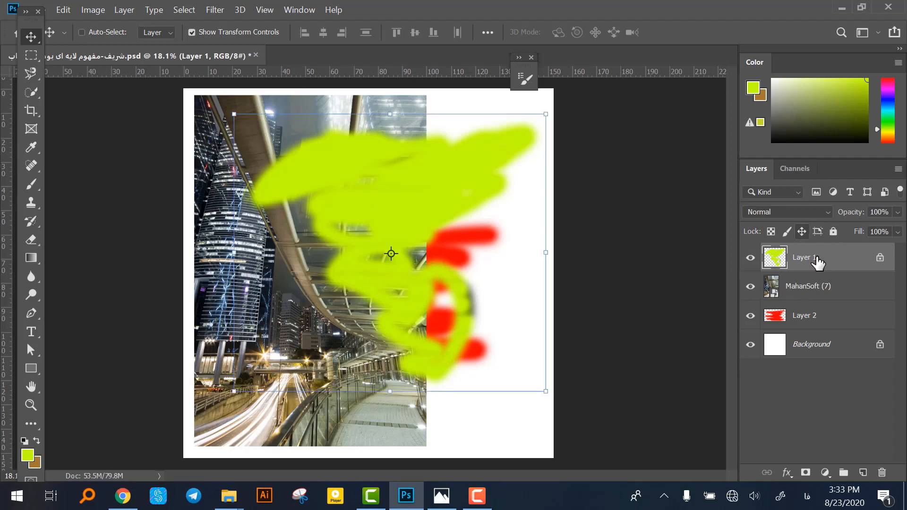
Lock Layer 1 completely, unlock it again and move the scribble left and slightly down.
left_click(833, 233)
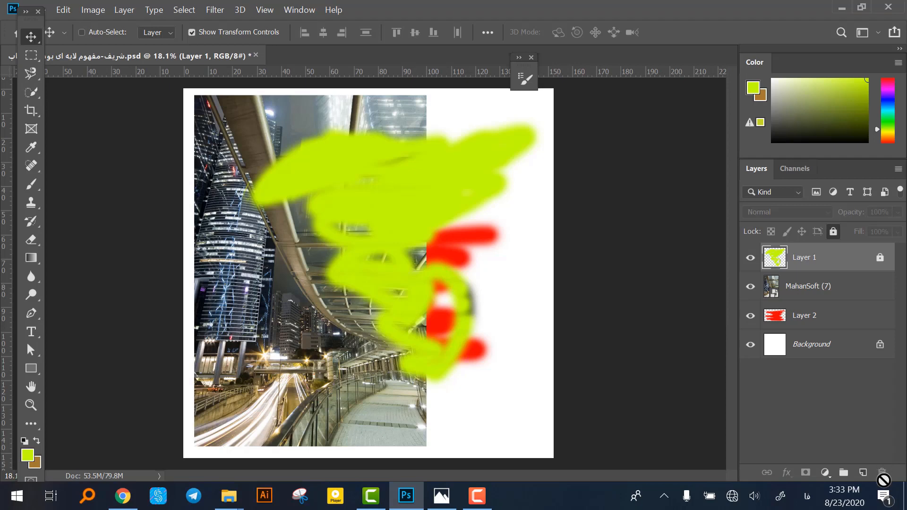
left_click(833, 232)
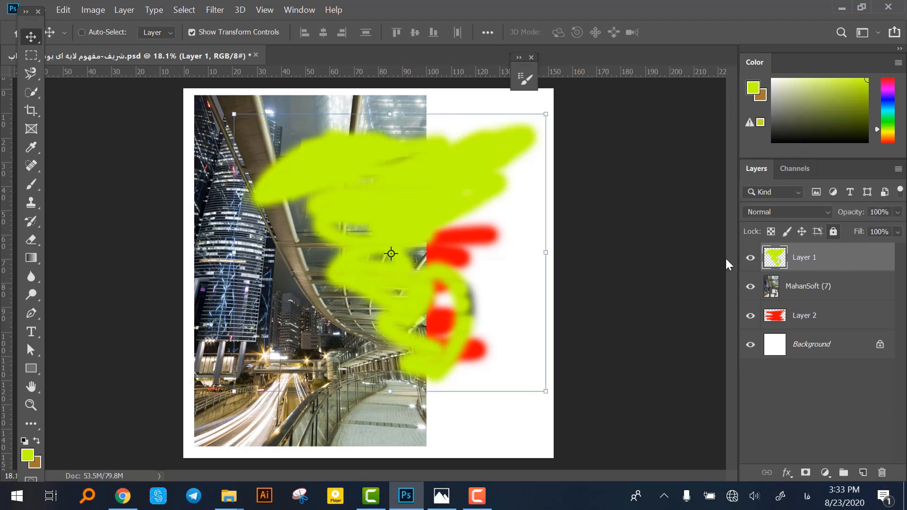
mouse_move(370, 248)
left_mouse_down()
mouse_move(346, 231)
mouse_move(353, 217)
mouse_move(366, 221)
left_mouse_up()
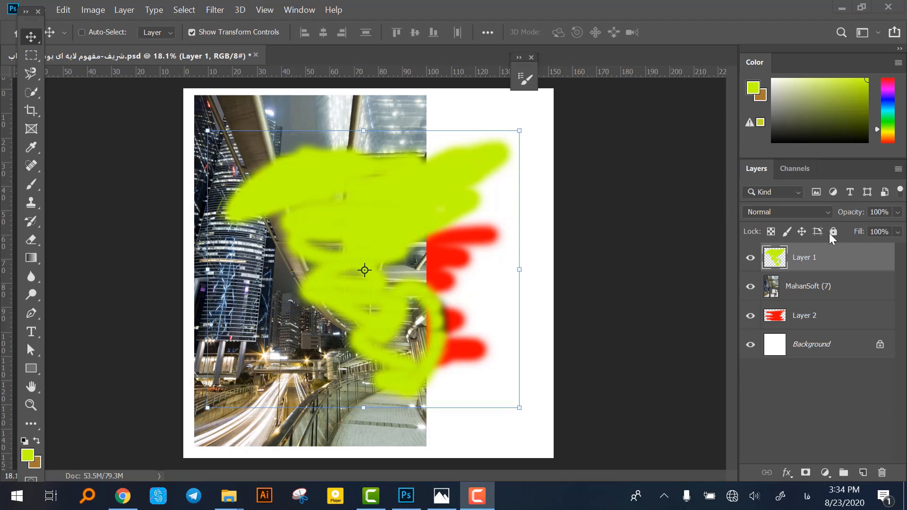
Delete Layer 1, add a new empty layer above the photo, and undo both changes.
left_click(881, 473)
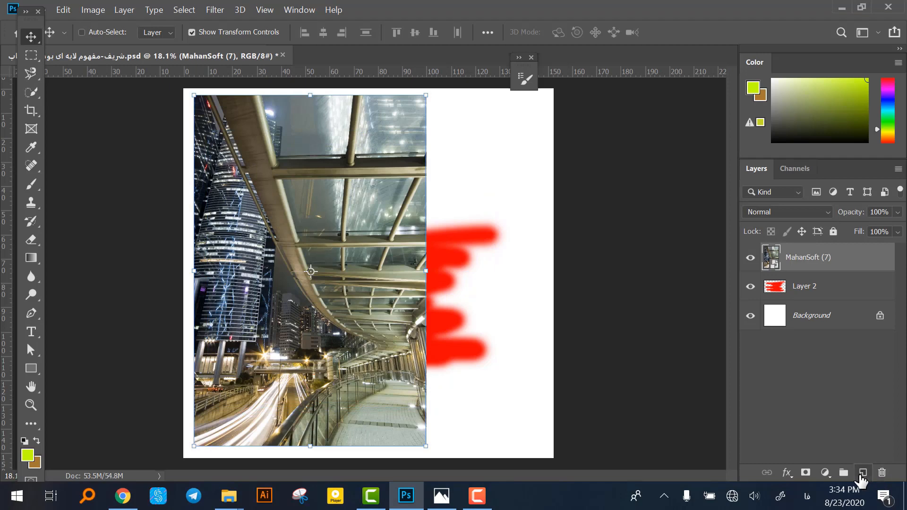
left_click(863, 473)
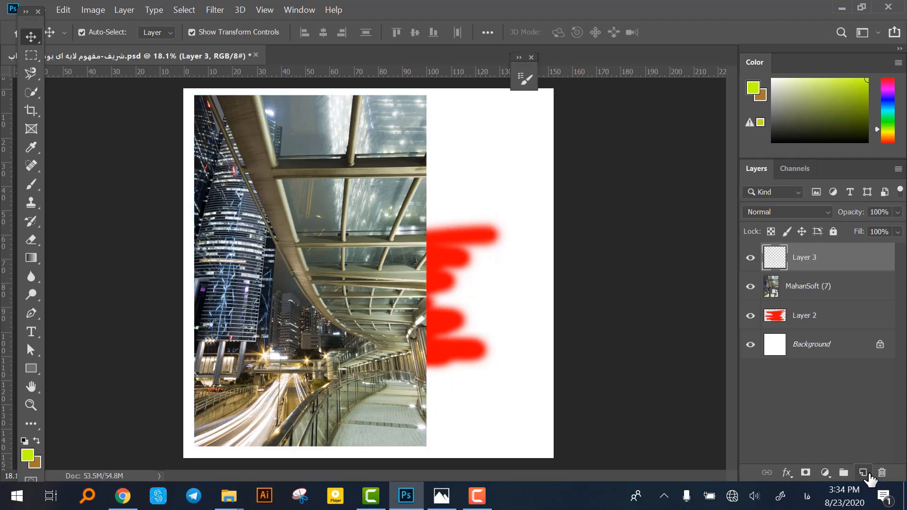
key("ctrl+z")
key("ctrl+z")
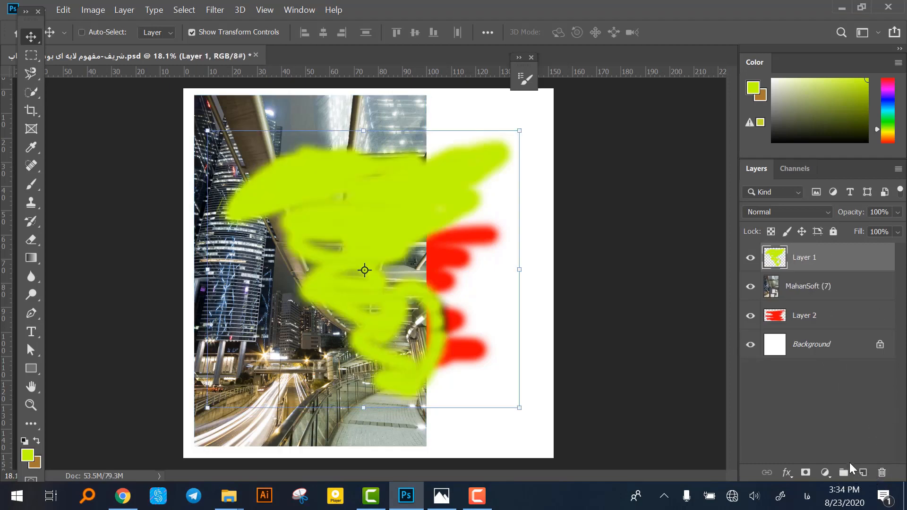
Create a layer group at the top of the stack, put Layer 1 and MahanSoft (7) into it, and collapse it.
left_click(843, 473)
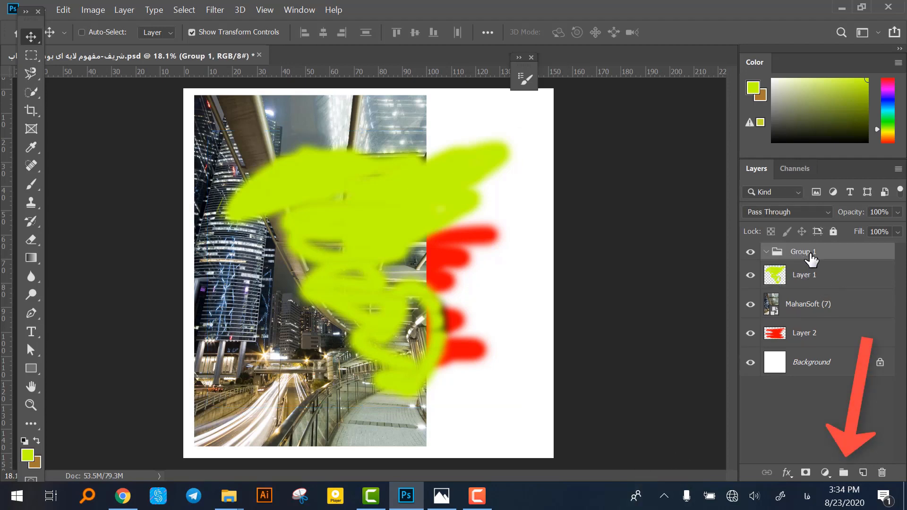
left_click(812, 276)
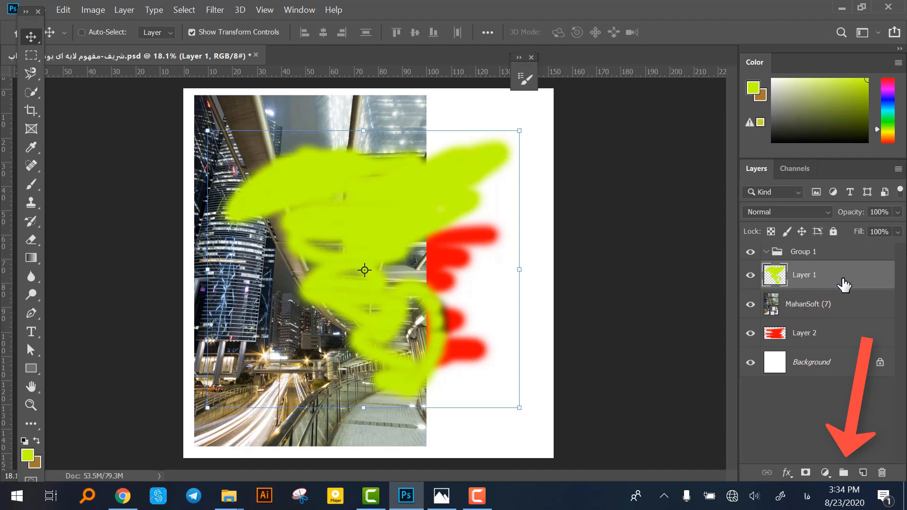
left_click(848, 302, "ctrl")
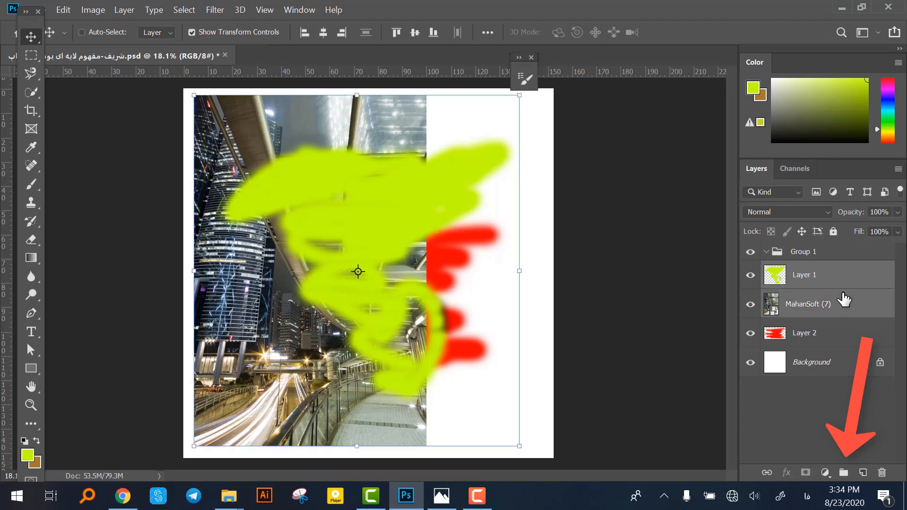
key("ctrl")
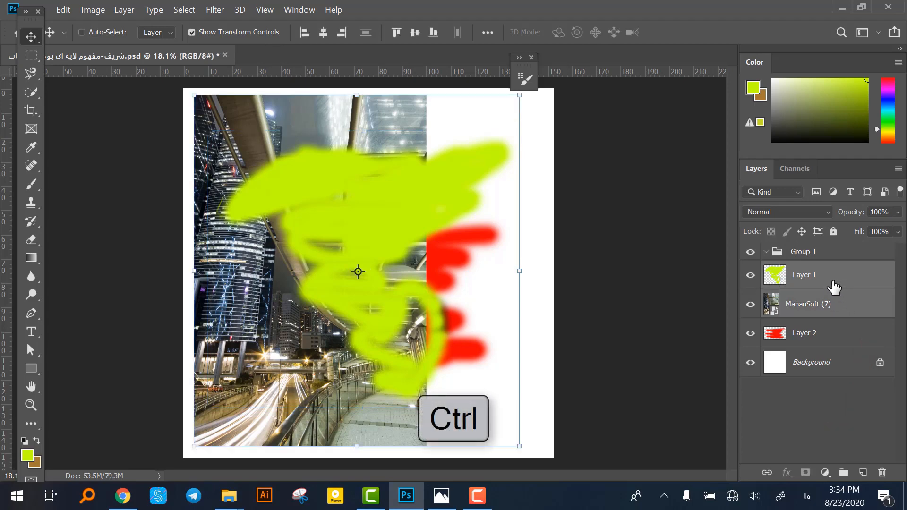
left_click_drag(833, 286, 841, 255)
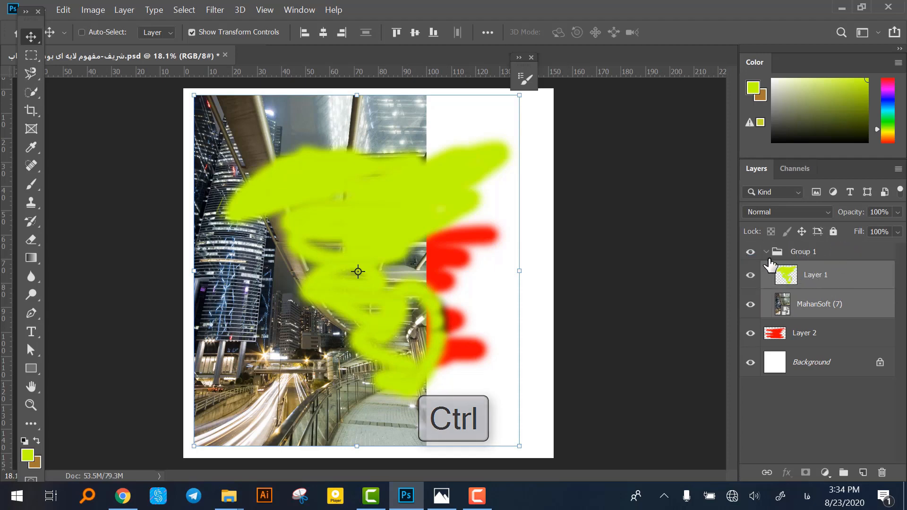
left_click(766, 252)
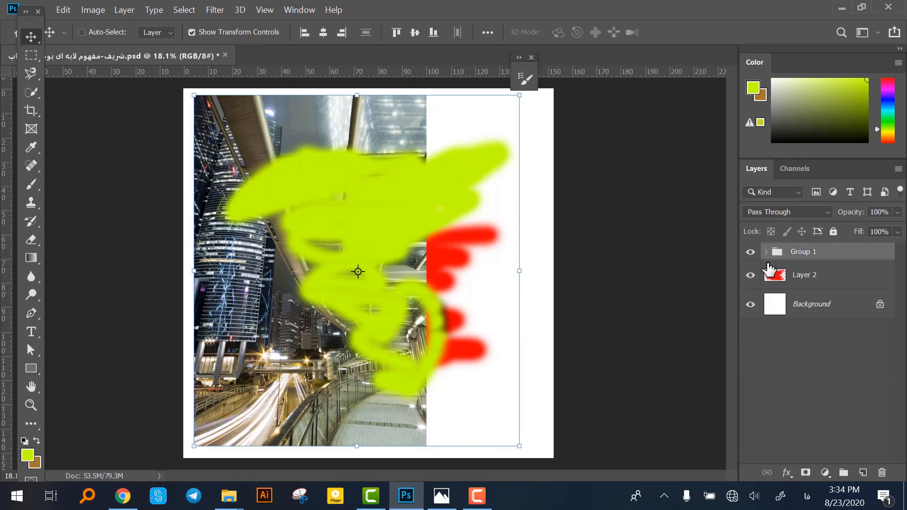
Hide and show Group 1 repeatedly, leaving it visible.
left_click(751, 253)
left_click(751, 254)
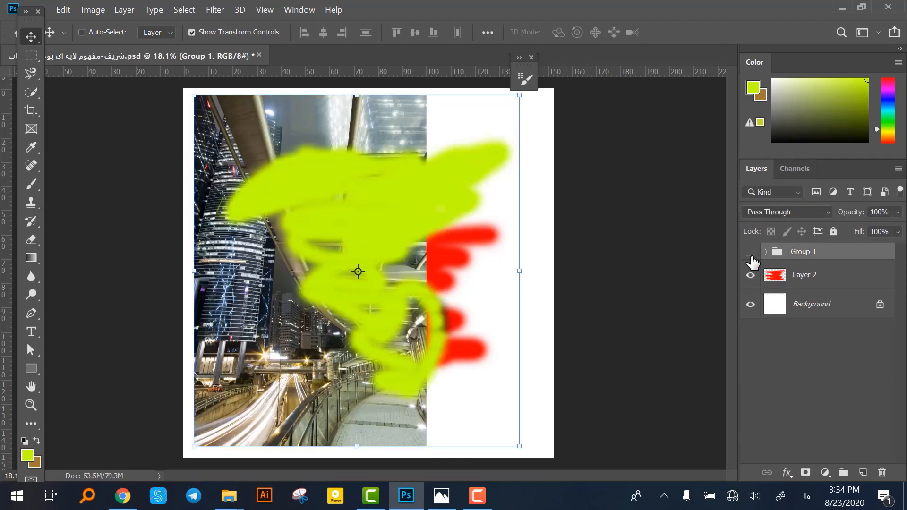
left_click(751, 254)
left_click(751, 254)
left_click(751, 254)
left_click(751, 254)
left_click(751, 254)
left_click(751, 254)
left_click(751, 254)
left_click(751, 254)
left_click(751, 254)
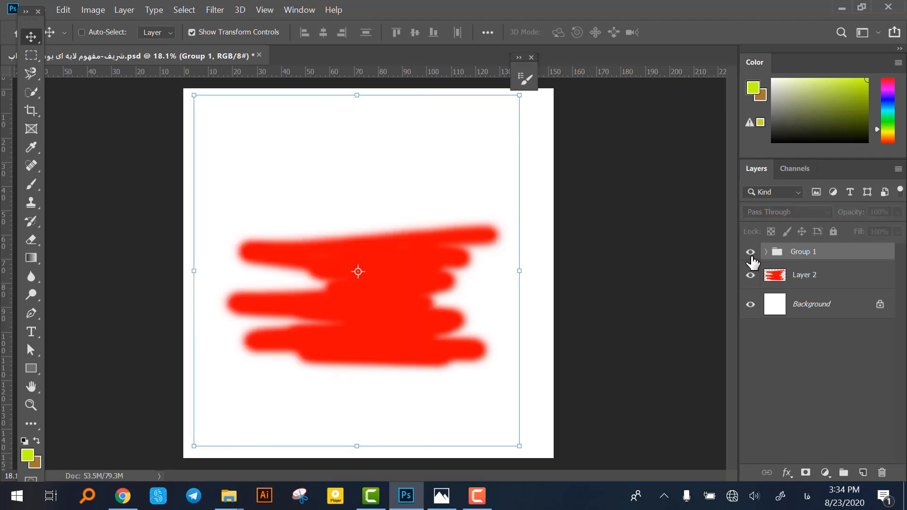
left_click(751, 254)
Move Group 1 right and down on the canvas and scale it to about 71%.
mouse_move(423, 260)
left_mouse_down()
mouse_move(435, 278)
mouse_move(465, 240)
left_mouse_up()
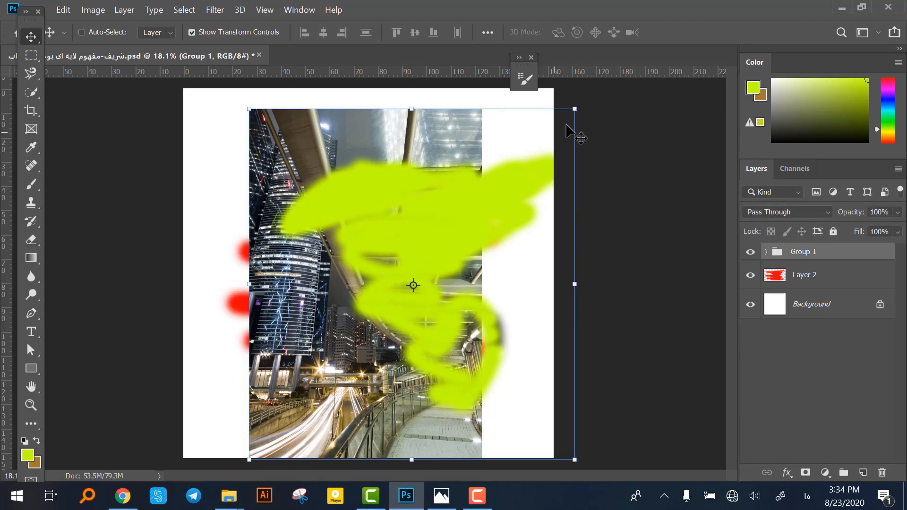
left_click_drag(575, 108, 489, 202)
left_click_drag(425, 288, 446, 224)
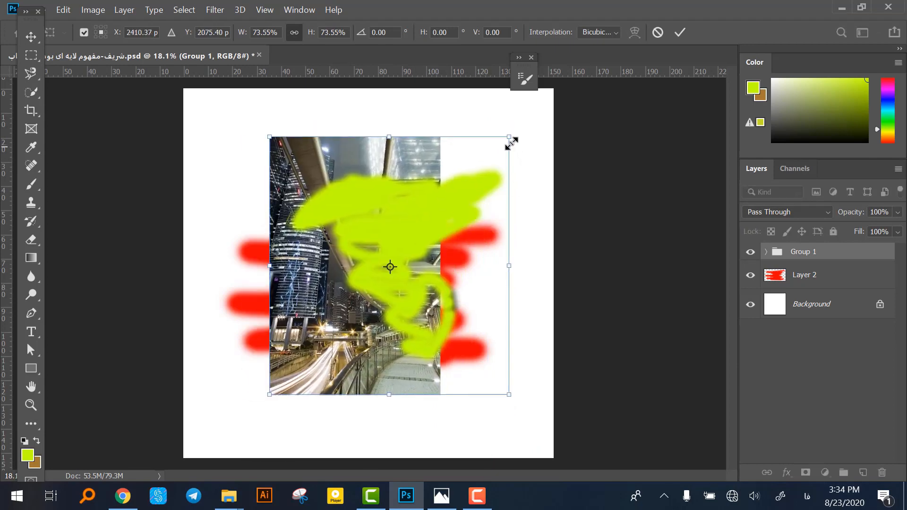
mouse_move(512, 142)
left_mouse_down()
mouse_move(487, 136)
mouse_move(503, 150)
left_mouse_up()
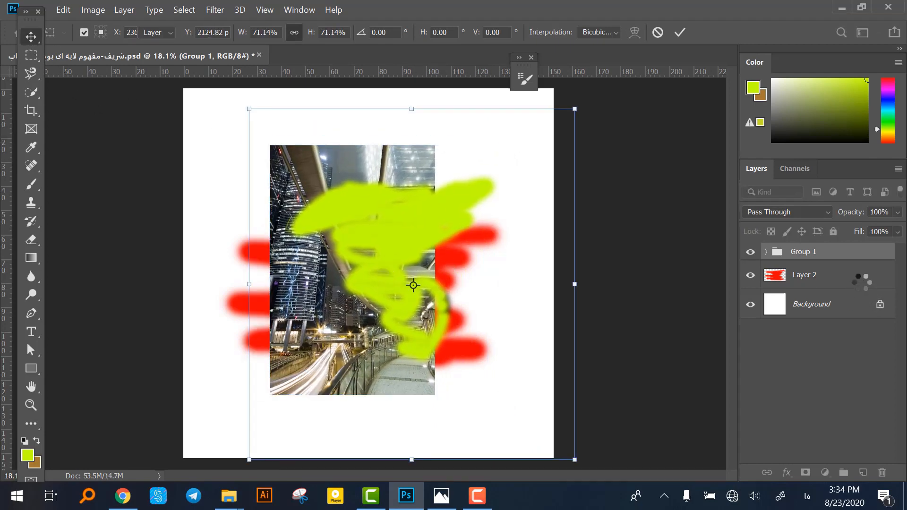
key("Return")
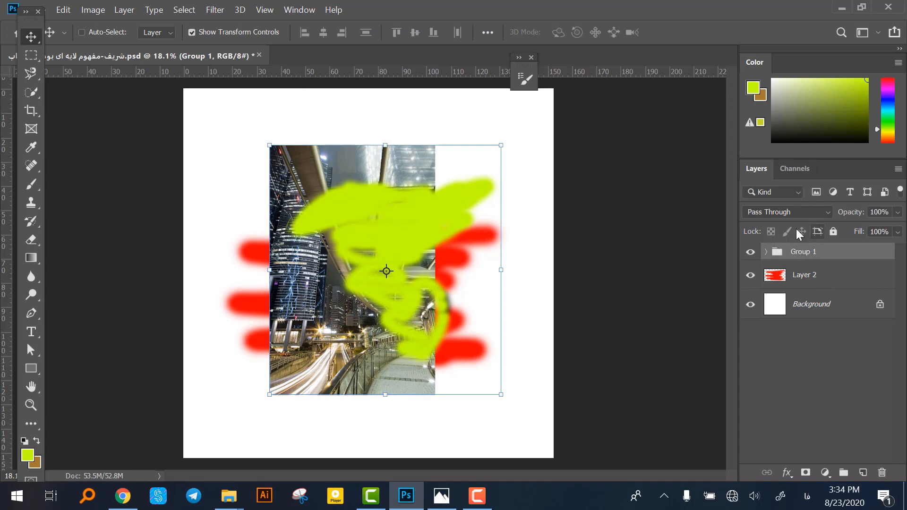
Lock Group 1 completely and unlock it again.
left_click(835, 233)
left_click(835, 234)
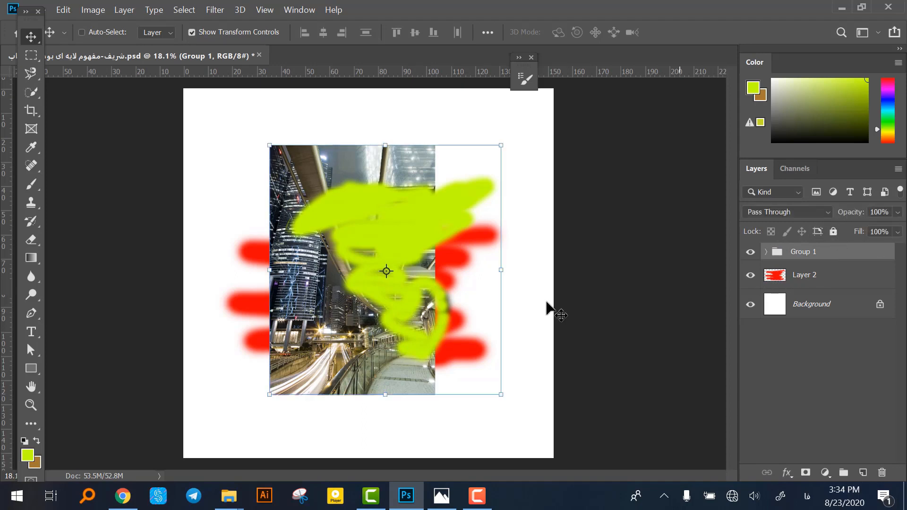
Place MahanSoft (7) above Layer 1 inside Group 1, and shift the photo slightly right and the whole group upward.
left_click(766, 252)
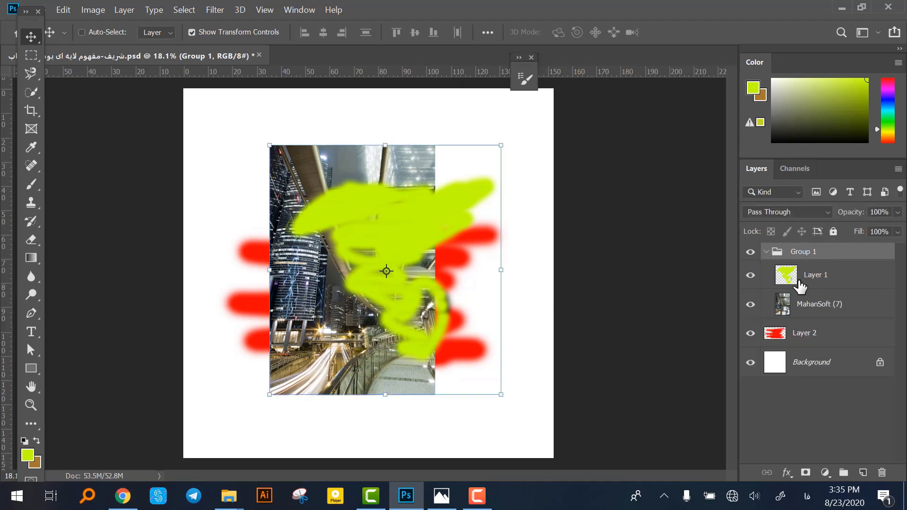
left_click_drag(825, 313, 821, 264)
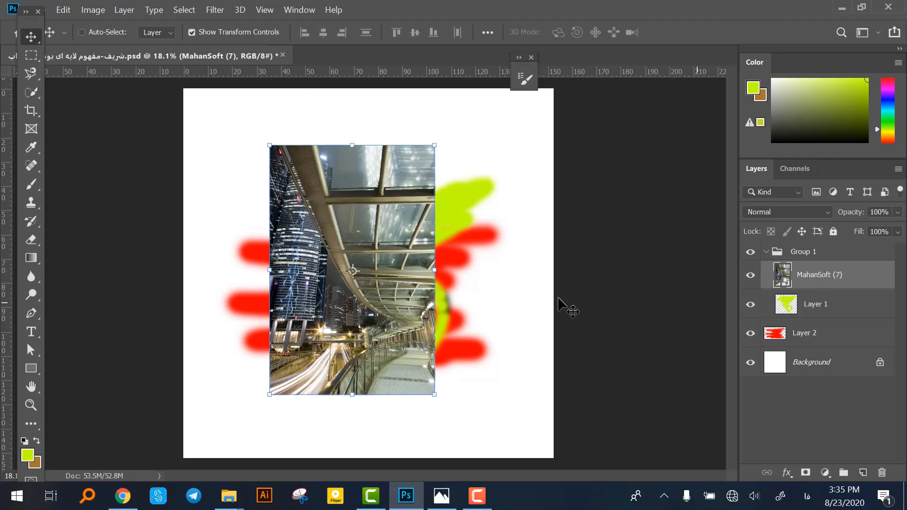
left_click_drag(416, 302, 440, 294)
left_click(797, 255)
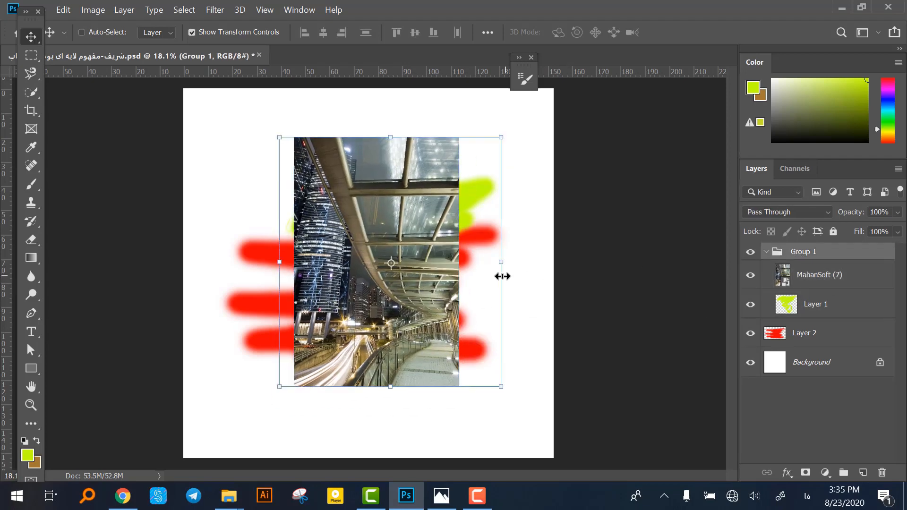
left_click_drag(502, 275, 441, 317)
Move Layer 1 back above the photo and out of Group 1 to the top of the stack, and collapse the group.
mouse_move(816, 304)
left_mouse_down()
mouse_move(824, 279)
mouse_move(810, 268)
left_mouse_up()
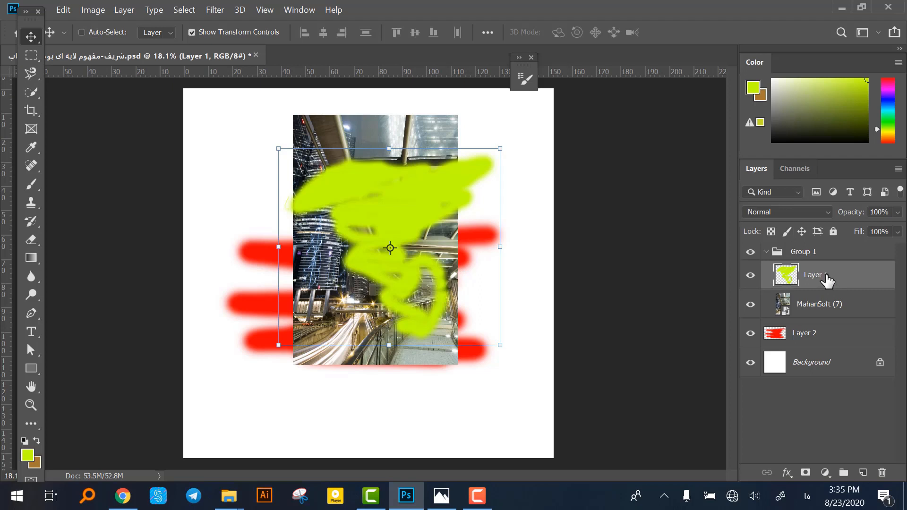
left_click_drag(825, 281, 830, 241)
left_click(766, 281)
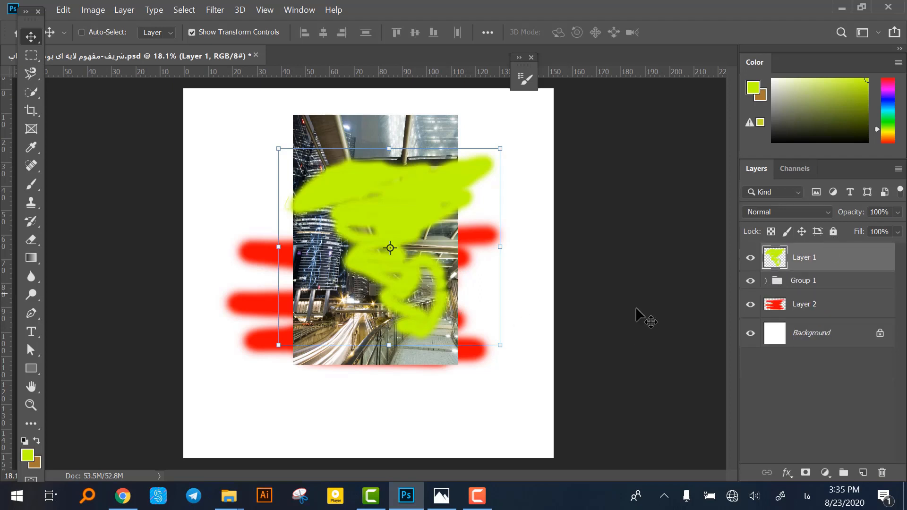
Move the green scribble on Layer 1 down and slightly left, and move Group 1 slightly right and down.
mouse_move(453, 302)
left_mouse_down()
mouse_move(452, 336)
mouse_move(405, 347)
mouse_move(425, 394)
left_mouse_up()
left_click(803, 280)
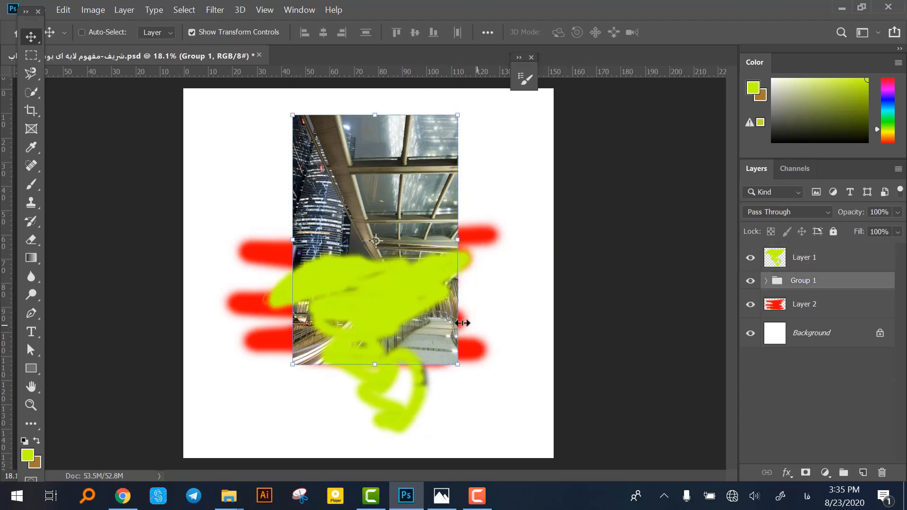
mouse_move(343, 327)
left_mouse_down()
mouse_move(401, 345)
mouse_move(364, 347)
mouse_move(357, 336)
left_mouse_up()
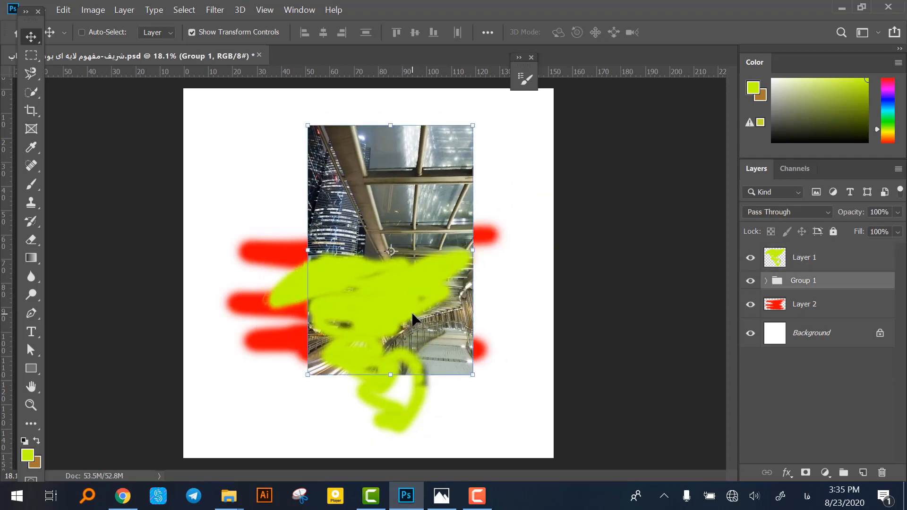
Delete Group 1 together with its contents and undo the deletion.
left_click(881, 472)
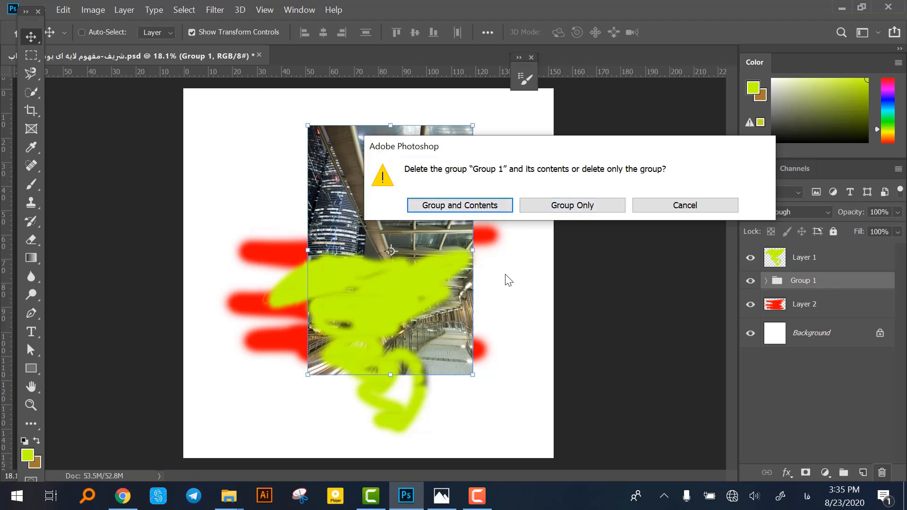
left_click(495, 207)
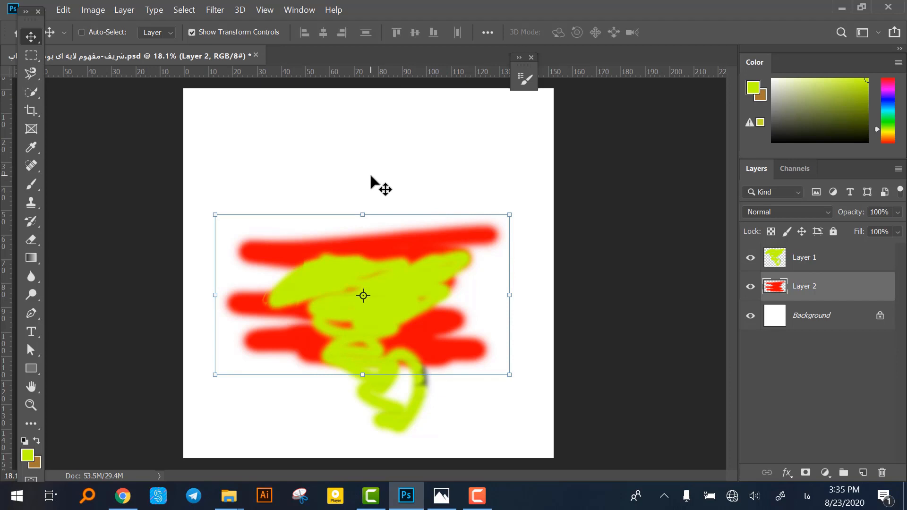
key("ctrl+z")
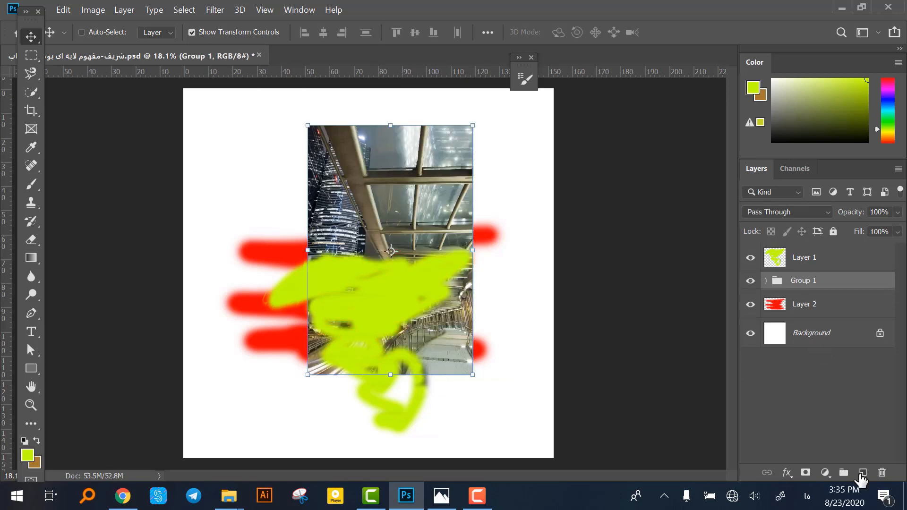
Delete only Group 1 and keep the MahanSoft (7) photo layer it contains.
left_click(881, 473)
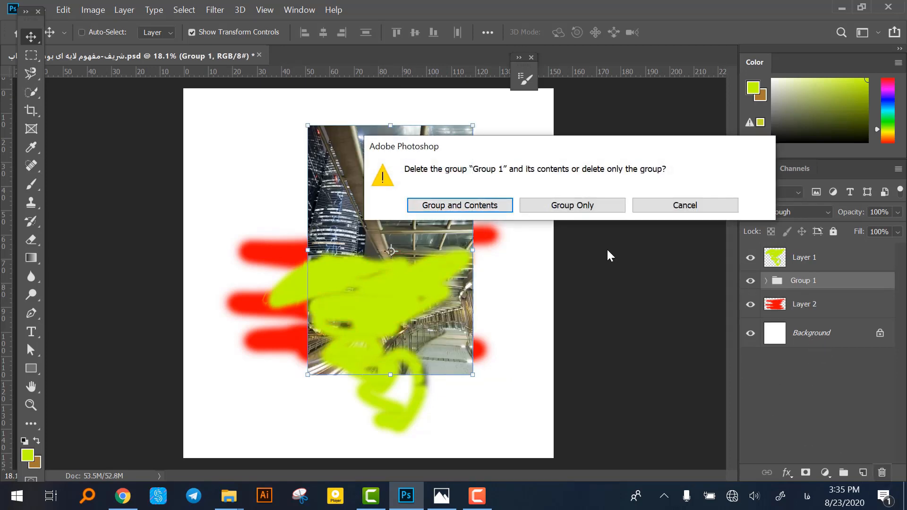
left_click(584, 208)
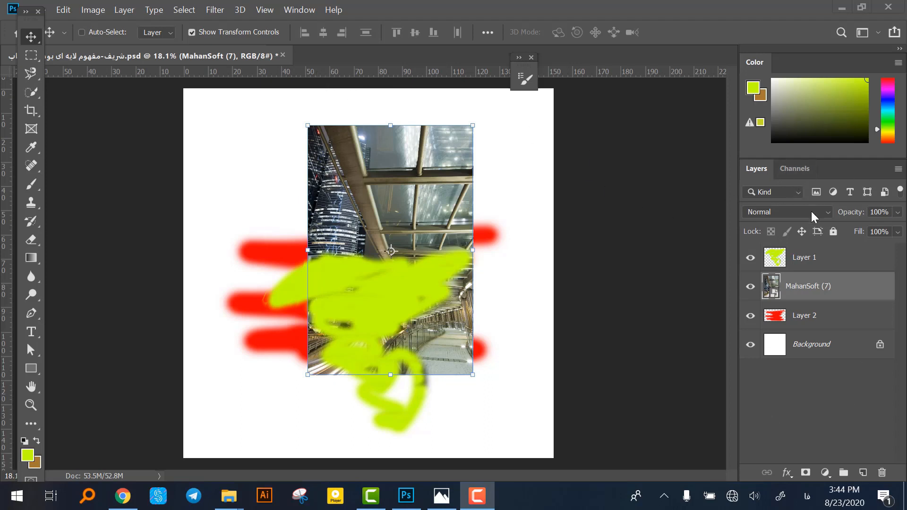
Check whether the display of the Layers panel is enabled.
left_click(298, 10)
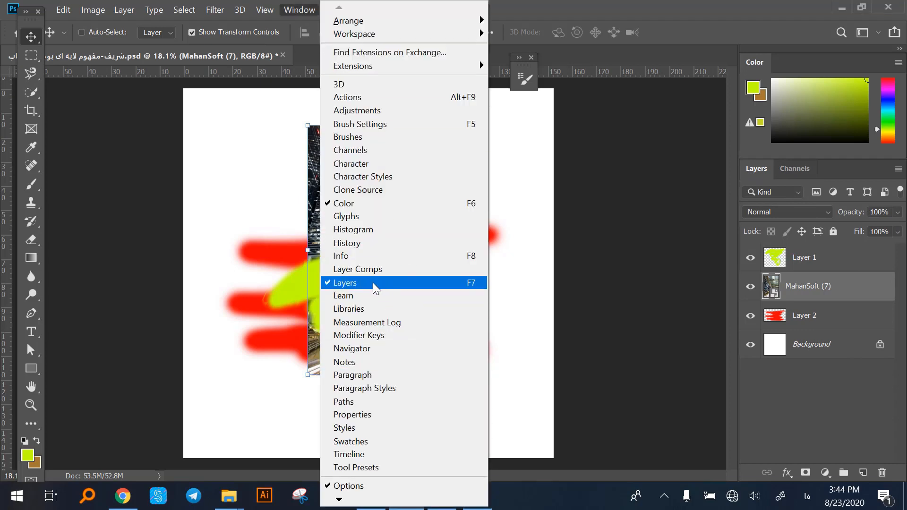
left_click(655, 273)
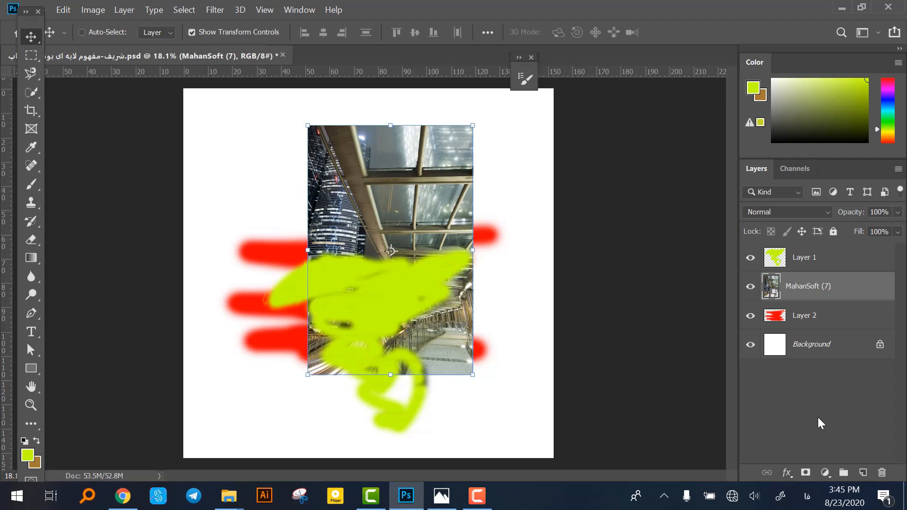
Select Layer 1 and move its green scribble up and right over the photo.
mouse_move(829, 288)
left_mouse_down()
mouse_move(832, 249)
mouse_move(821, 302)
mouse_move(826, 255)
mouse_move(819, 292)
left_mouse_up()
left_click(805, 263)
mouse_move(404, 283)
left_mouse_down()
mouse_move(456, 287)
mouse_move(380, 250)
mouse_move(385, 217)
mouse_move(374, 258)
mouse_move(470, 236)
mouse_move(474, 265)
mouse_move(456, 211)
mouse_move(465, 207)
left_mouse_up()
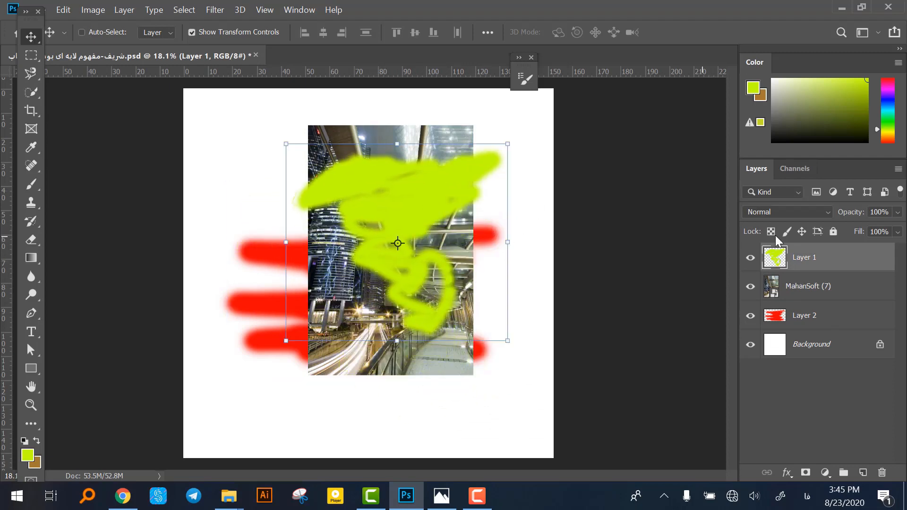
Lower Layer 1's opacity and restore it to 100%, and move the scribble slightly left and up.
mouse_move(856, 215)
left_mouse_down()
mouse_move(807, 218)
mouse_move(872, 223)
left_mouse_up()
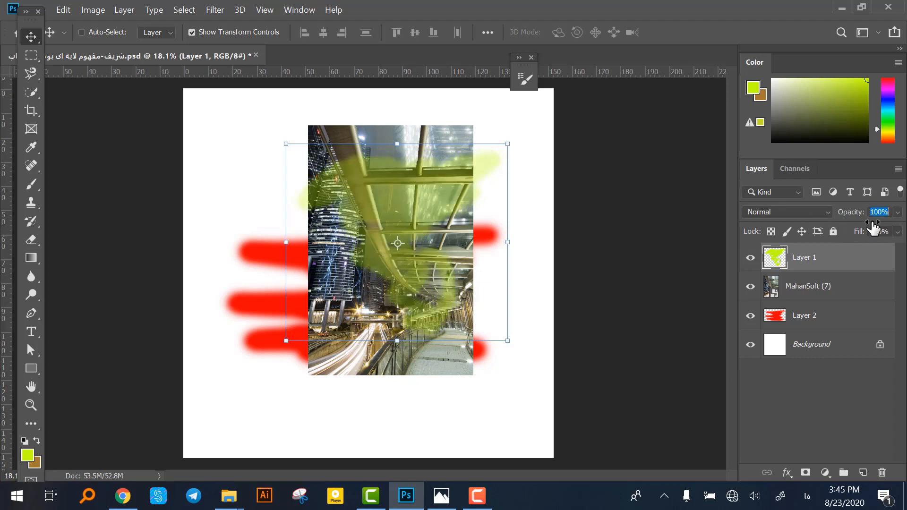
mouse_move(440, 208)
left_mouse_down()
mouse_move(437, 191)
mouse_move(427, 197)
left_mouse_up()
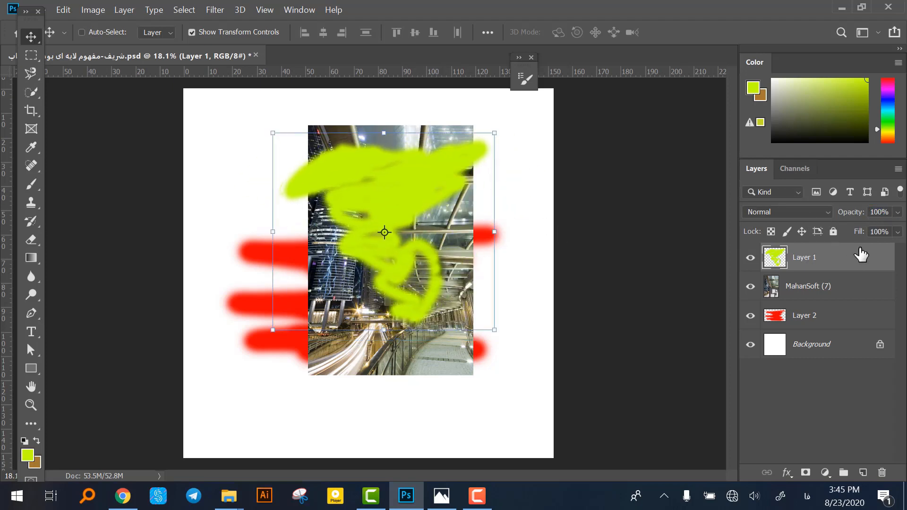
Set Layer 1's opacity to 0%, raise it to 81% and back to 100%, and reposition the scribble over the photo.
mouse_move(858, 211)
left_mouse_down()
mouse_move(753, 217)
mouse_move(874, 211)
mouse_move(644, 222)
left_mouse_up()
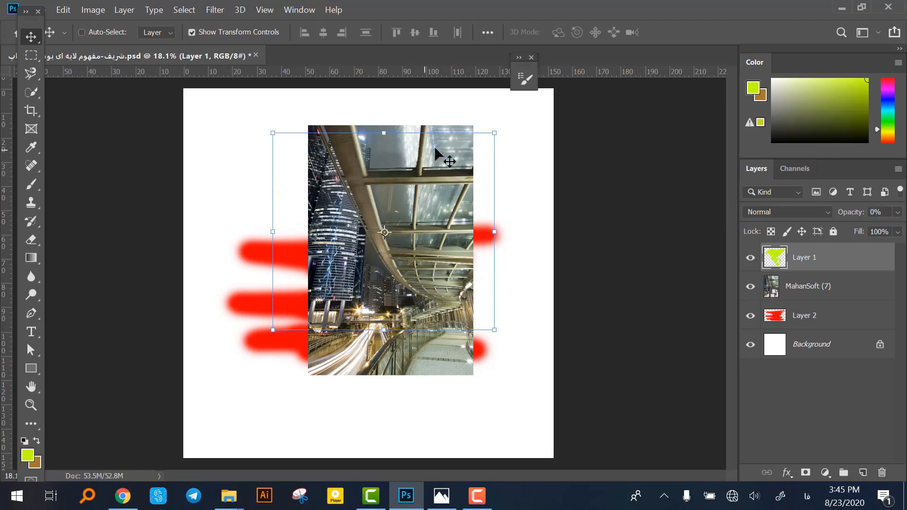
mouse_move(416, 185)
left_mouse_down()
mouse_move(395, 202)
mouse_move(405, 197)
left_mouse_up()
left_click_drag(849, 216, 904, 234)
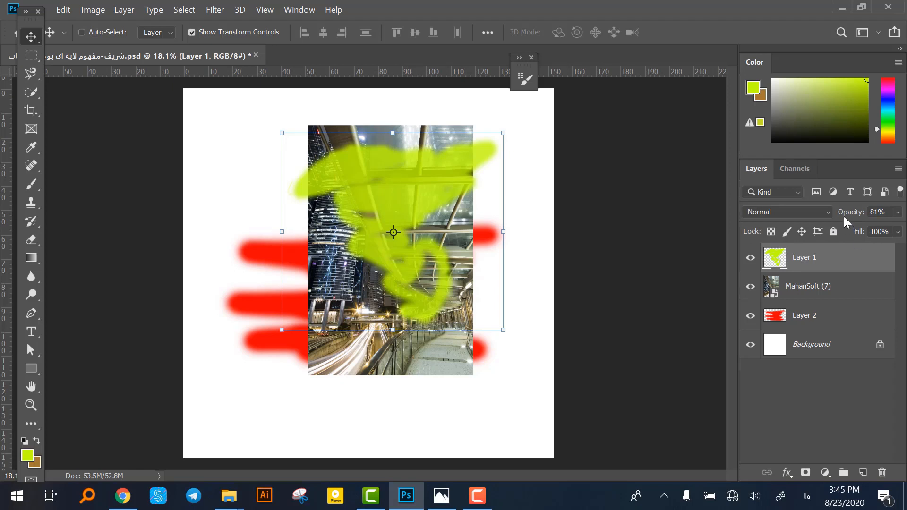
left_click_drag(845, 217, 865, 226)
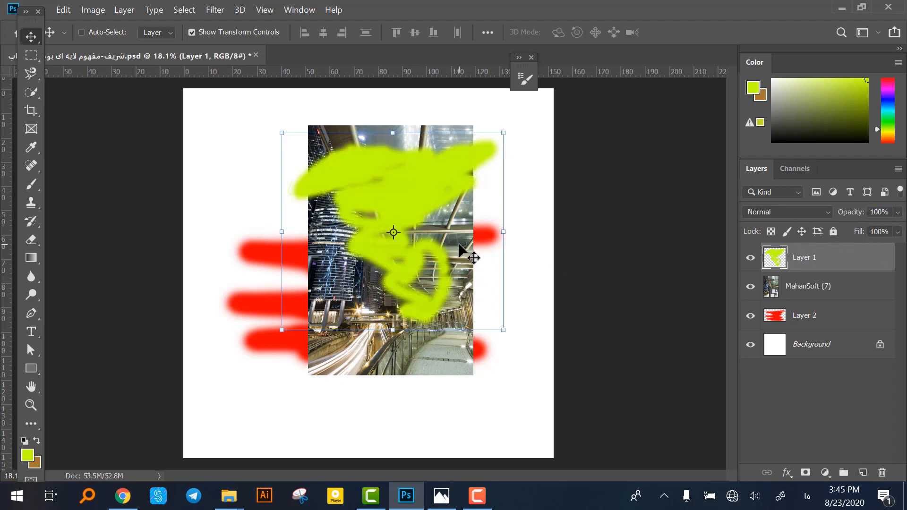
mouse_move(460, 246)
left_mouse_down()
mouse_move(412, 243)
mouse_move(416, 253)
left_mouse_up()
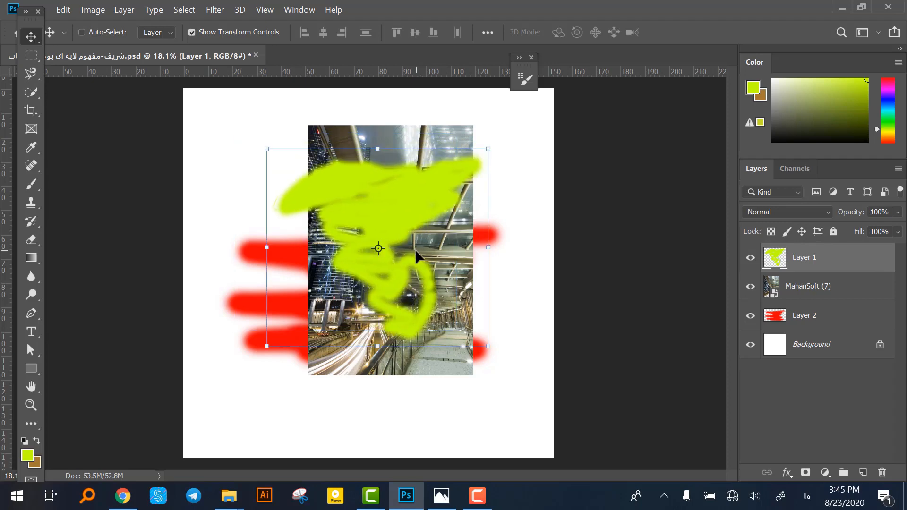